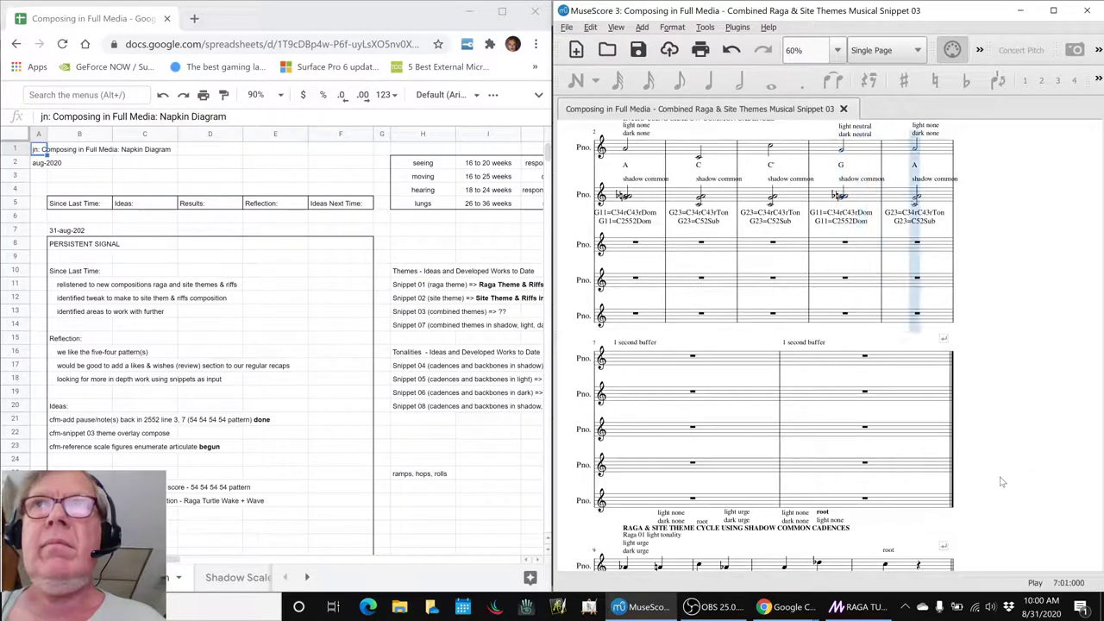
# - Stop the Snippet 03 playback, return to the score's first rest, and switch to OBS
pyautogui.press('space')
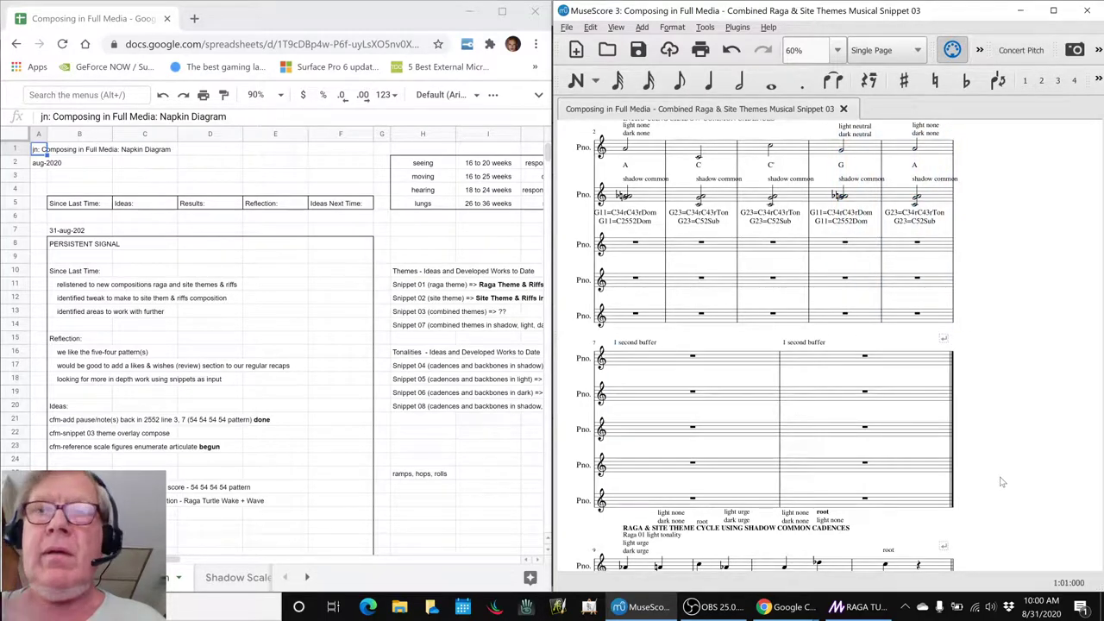
pyautogui.scroll(4, 1001, 482)
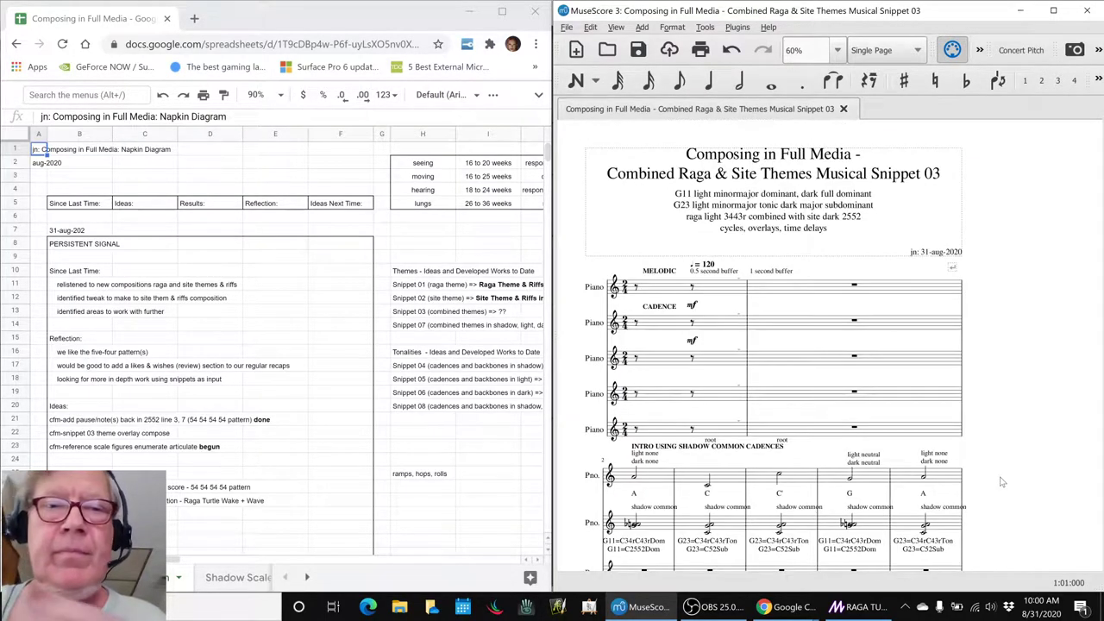
pyautogui.hotkey('ctrl', 'Home')
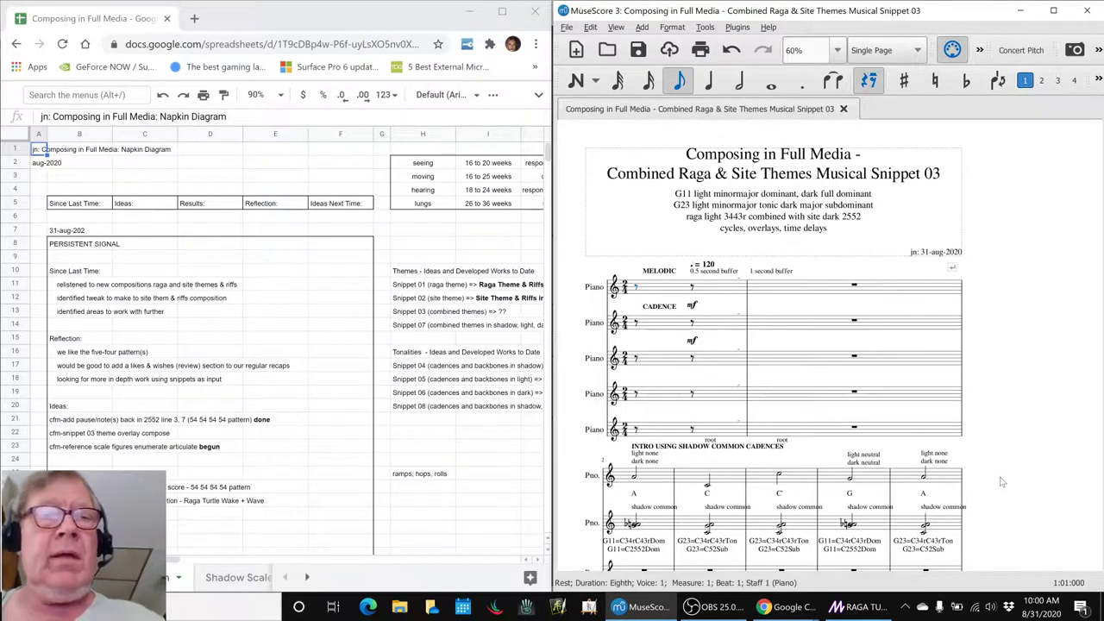
pyautogui.hotkey('alt', 'Tab')
pyautogui.hotkey('alt', 'Tab')
pyautogui.hotkey('alt', 'Tab')
pyautogui.hotkey('alt', 'Tab')
pyautogui.hotkey('alt', 'Tab')
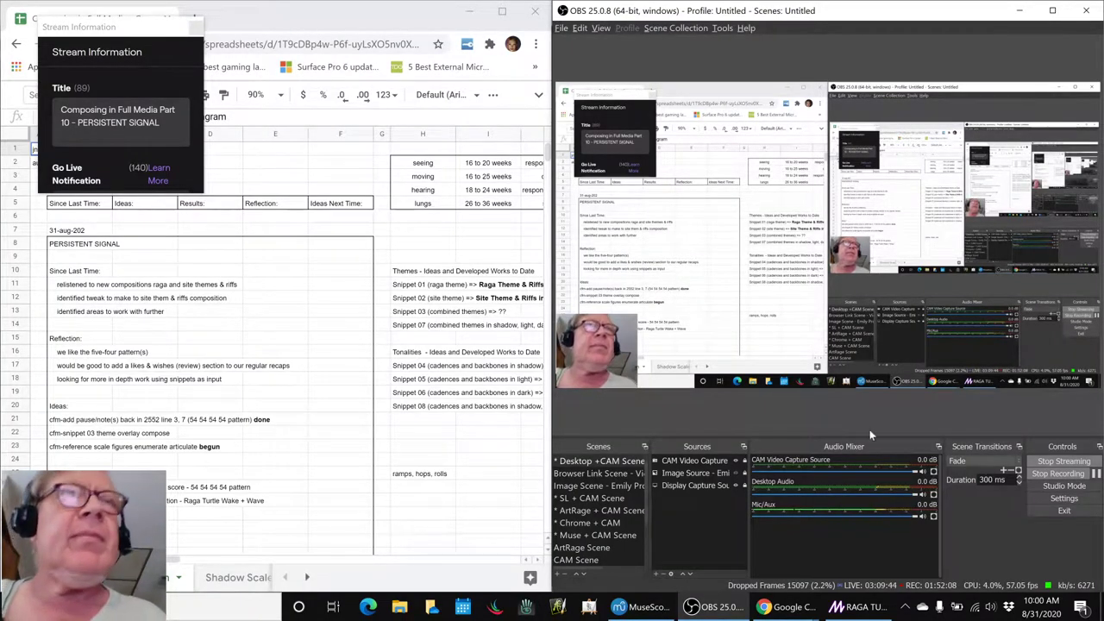
# - After checking the live stream status, minimize OBS to reveal the MuseScore score
pyautogui.click(693, 608)
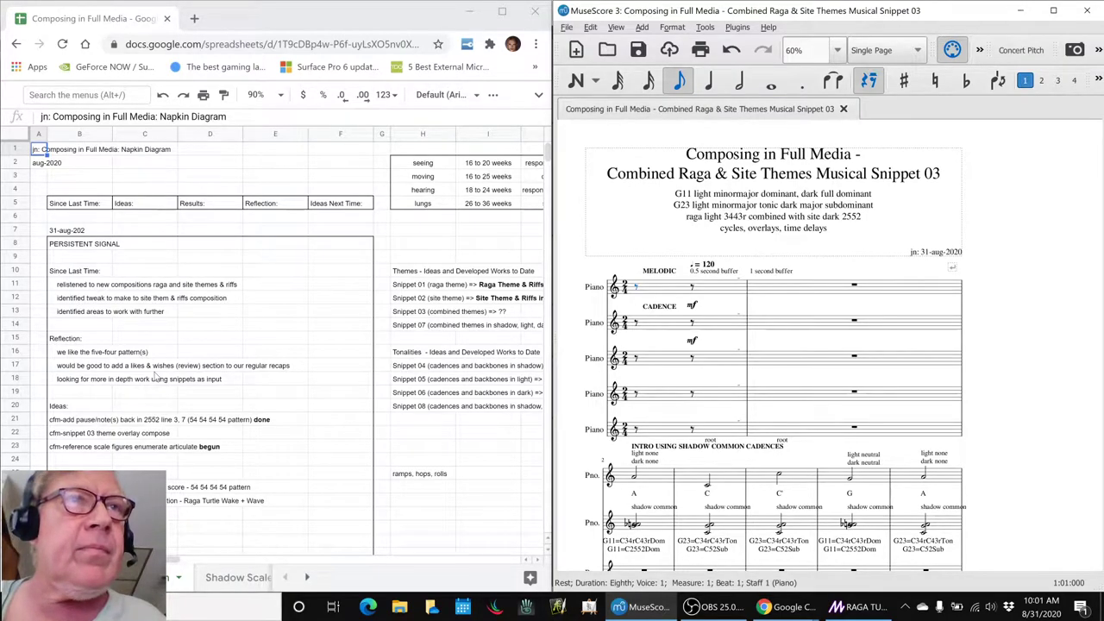
# - Scroll the notes to the Results section, then bring the RAGA TURTLE WAKE Magic editor forward
pyautogui.scroll(-5, 155, 376)
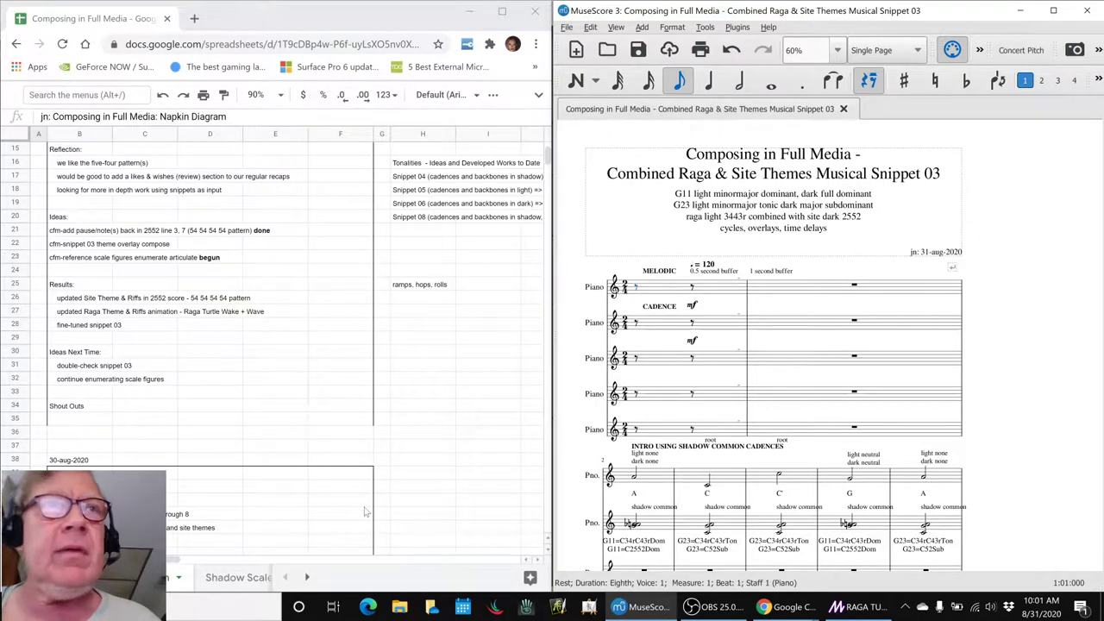
pyautogui.click(862, 607)
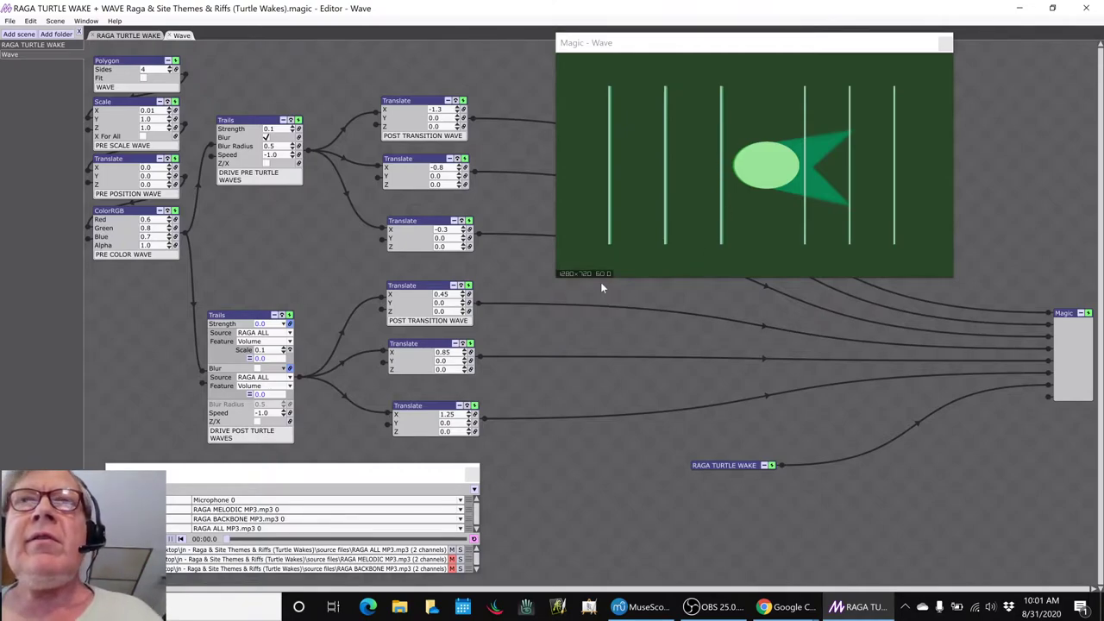
# - Show the RAGA TURTLE WAKE scene and drag its preview left to uncover the wake nodes
pyautogui.click(126, 36)
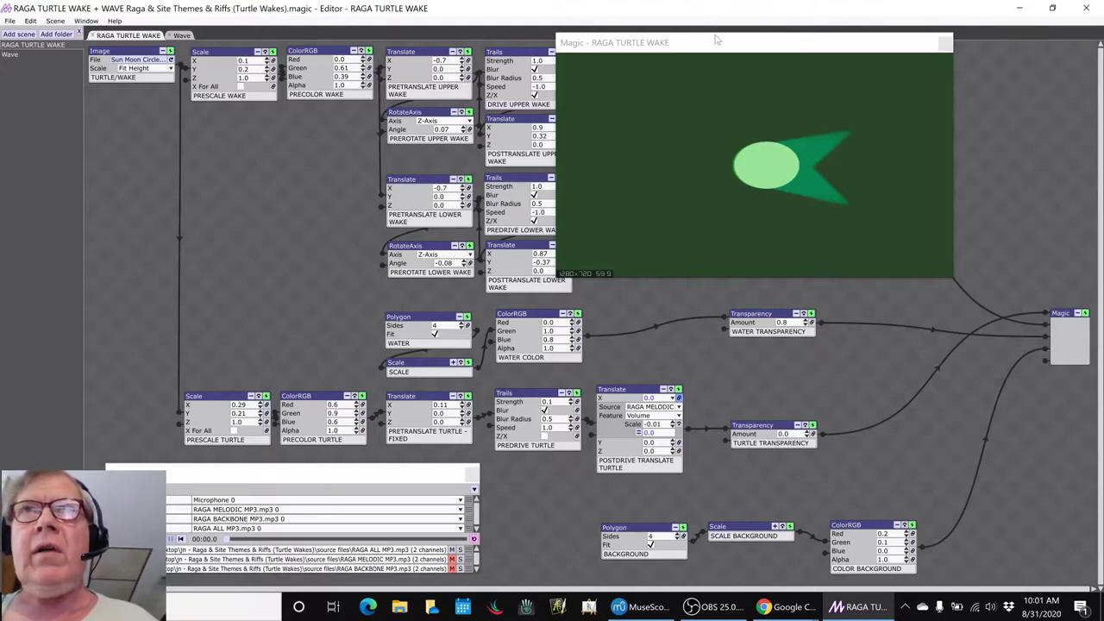
pyautogui.moveTo(716, 40); pyautogui.dragTo(417, 96)
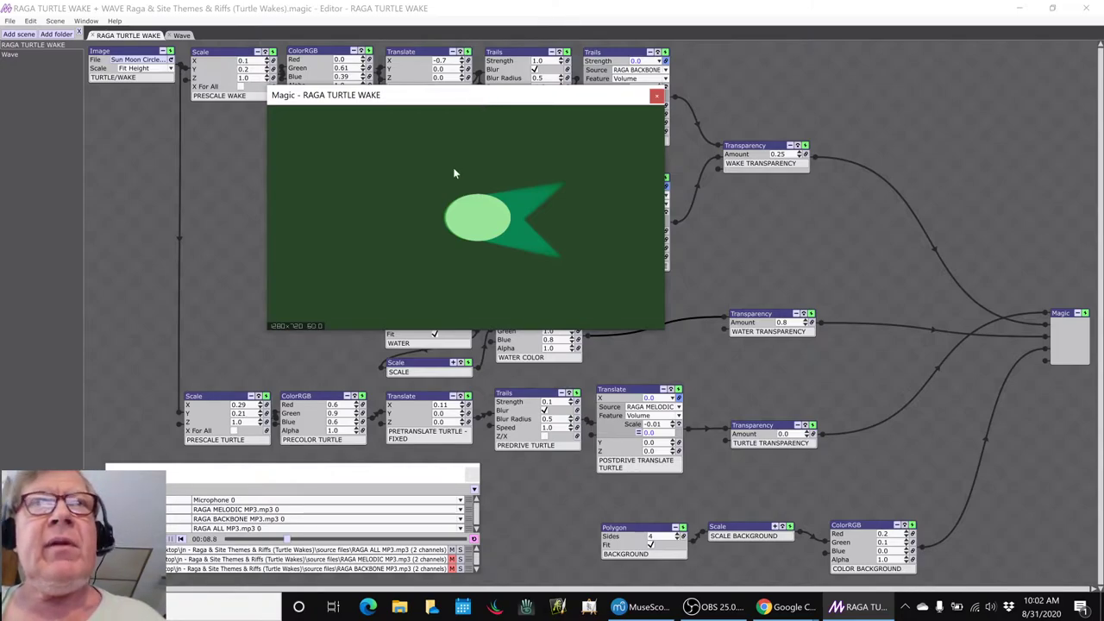
# - In the Wave scene, toggle the RAGA TURTLE WAKE layer off and on, play the audio, then minimize Magic
pyautogui.click(181, 35)
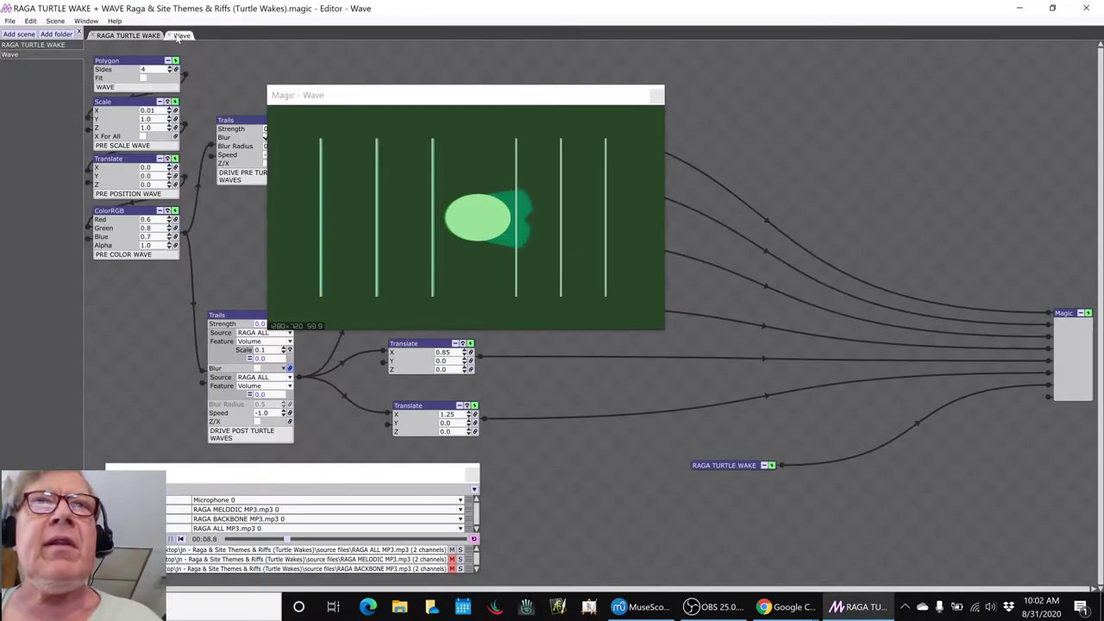
pyautogui.click(771, 465)
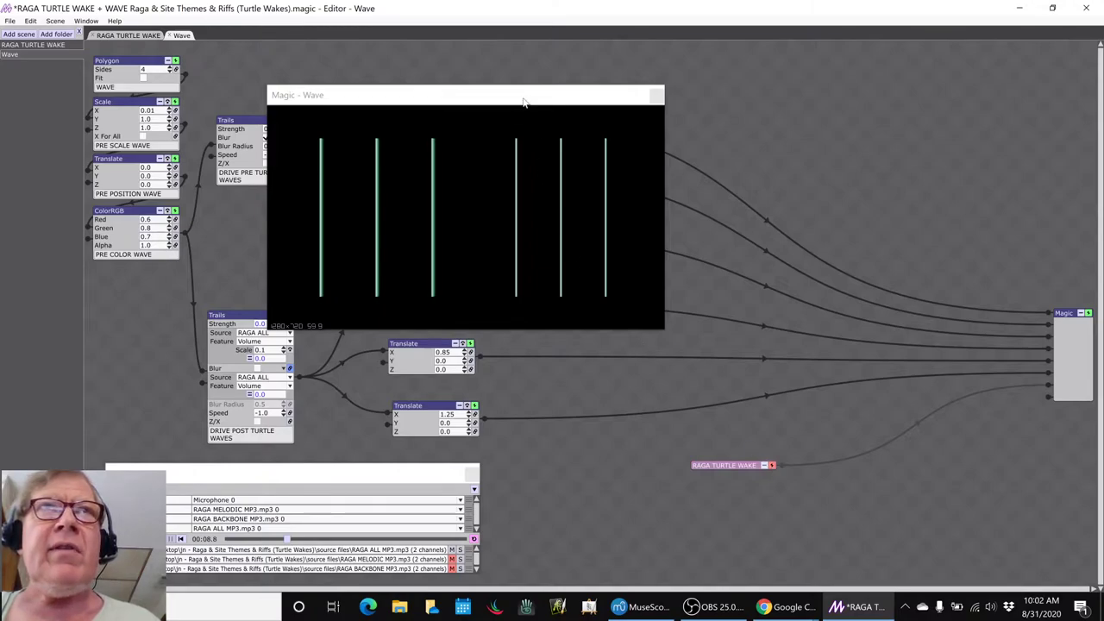
pyautogui.moveTo(523, 102); pyautogui.dragTo(829, 84)
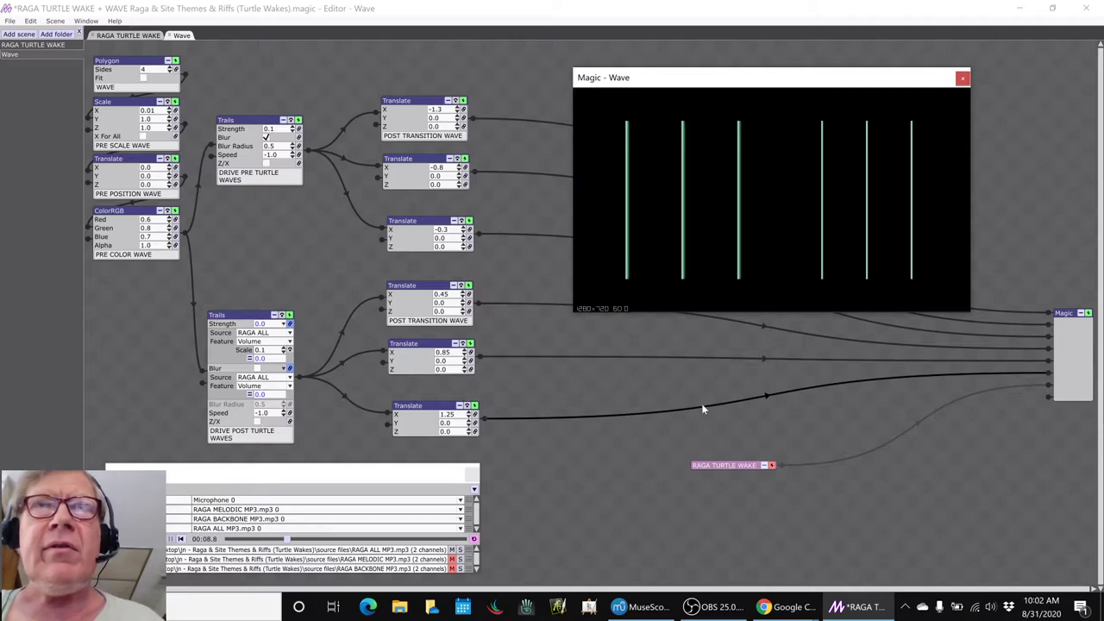
pyautogui.click(772, 466)
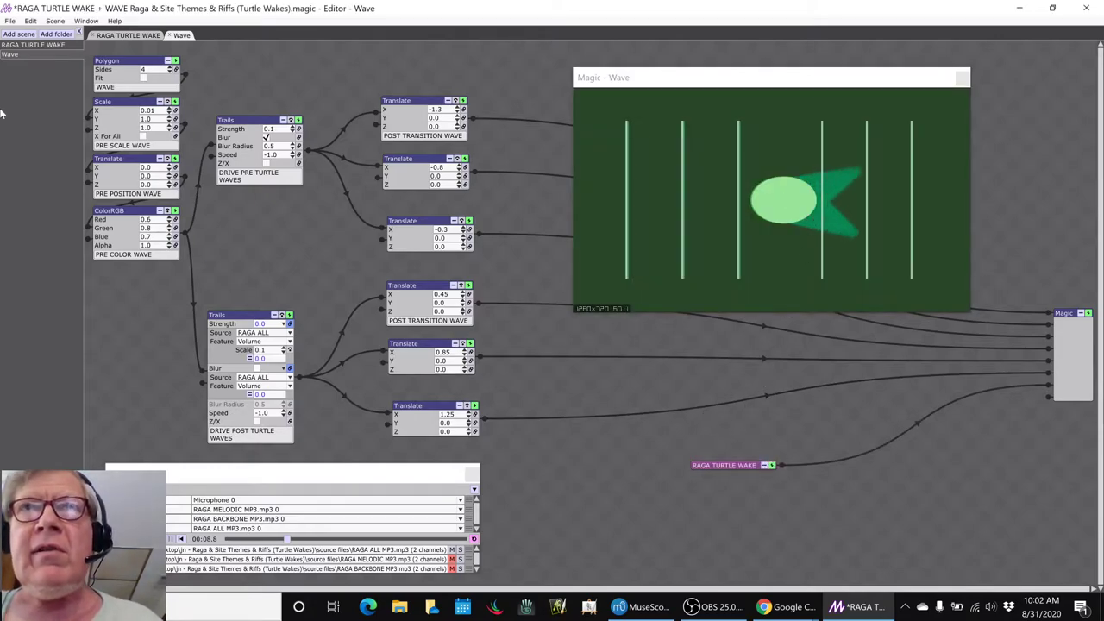
pyautogui.click(684, 386)
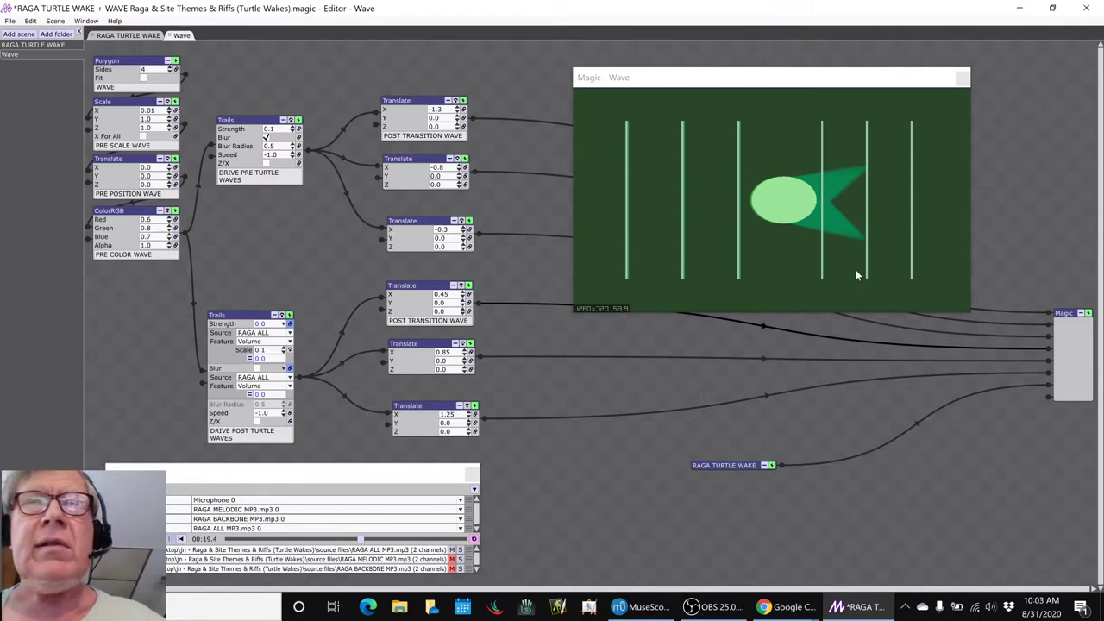
pyautogui.press('space')
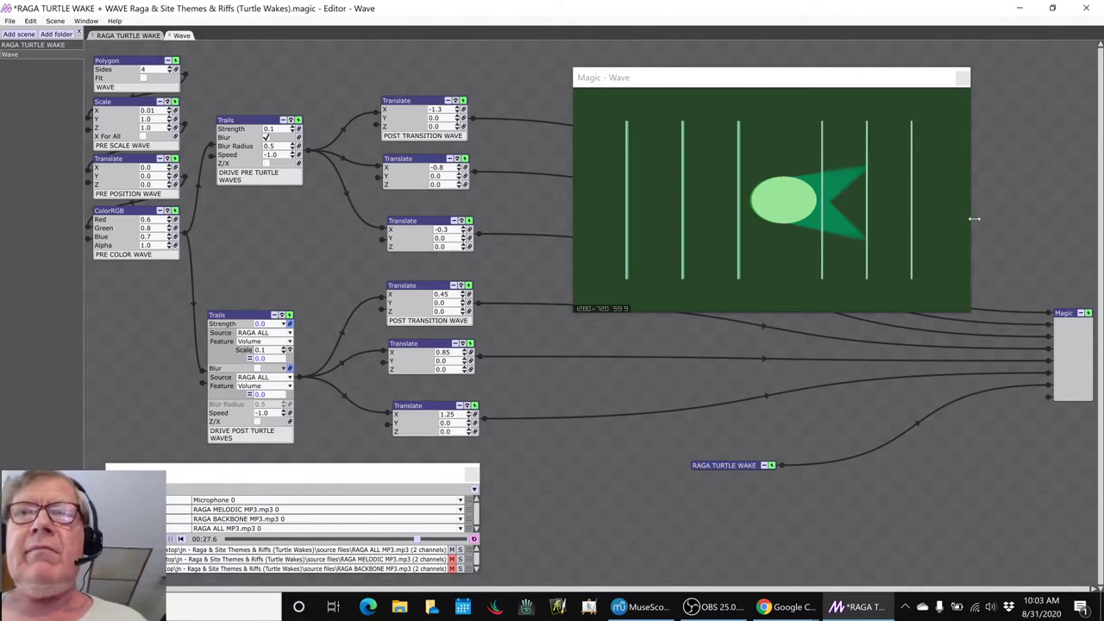
pyautogui.click(1019, 8)
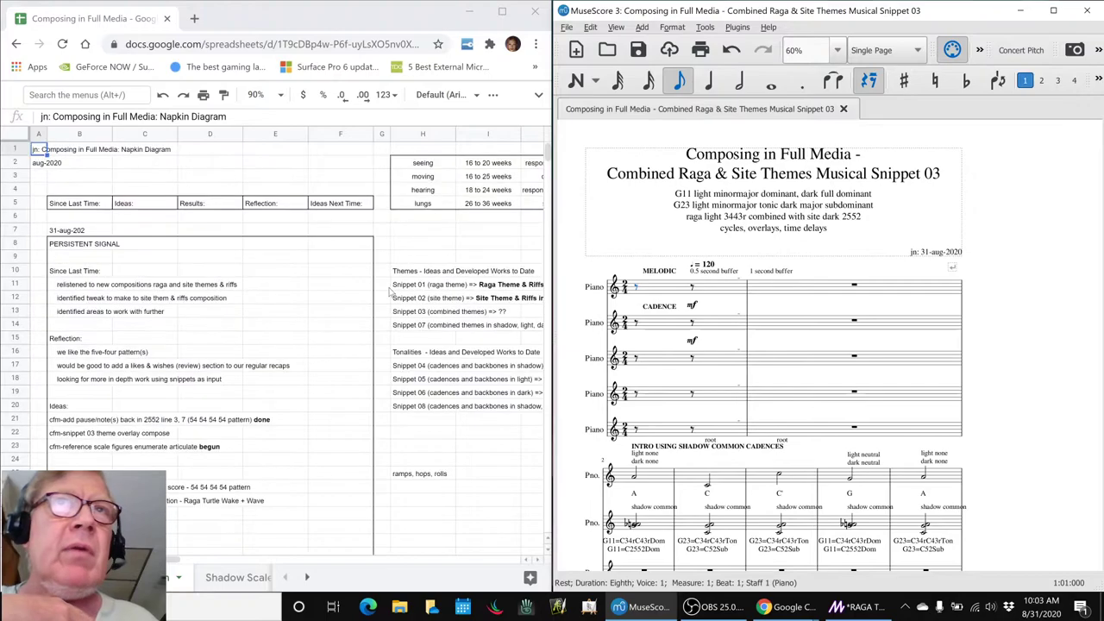
# - Check the Snippet 01, 02 and 03 entries in H11–H13, noting Snippet 03 is still marked ??
pyautogui.scroll(5, 393, 292)
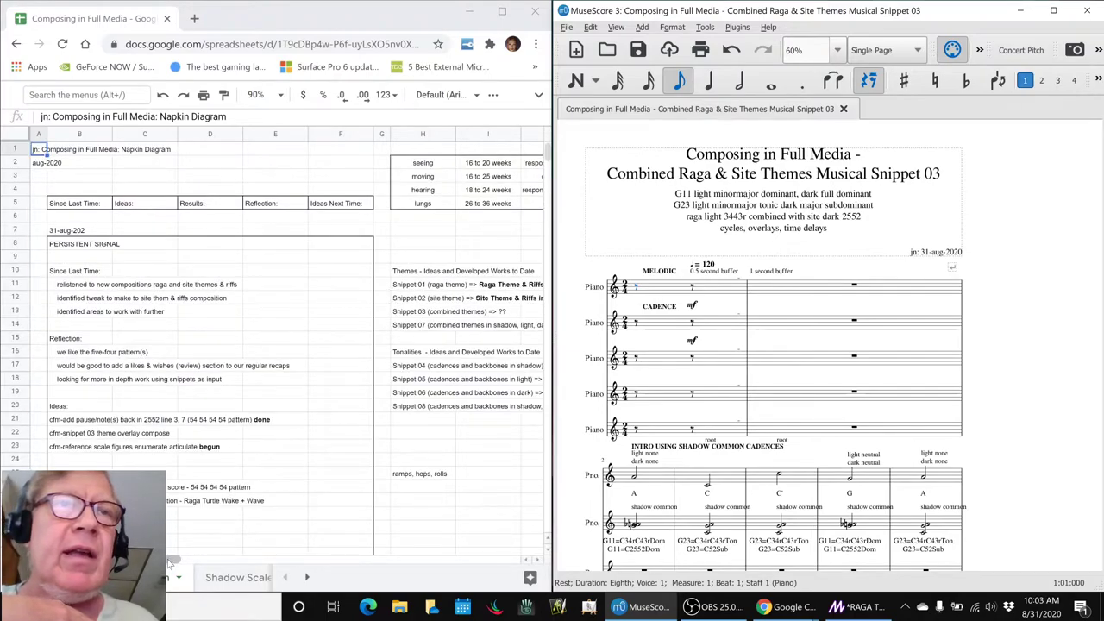
pyautogui.moveTo(172, 560); pyautogui.dragTo(199, 565)
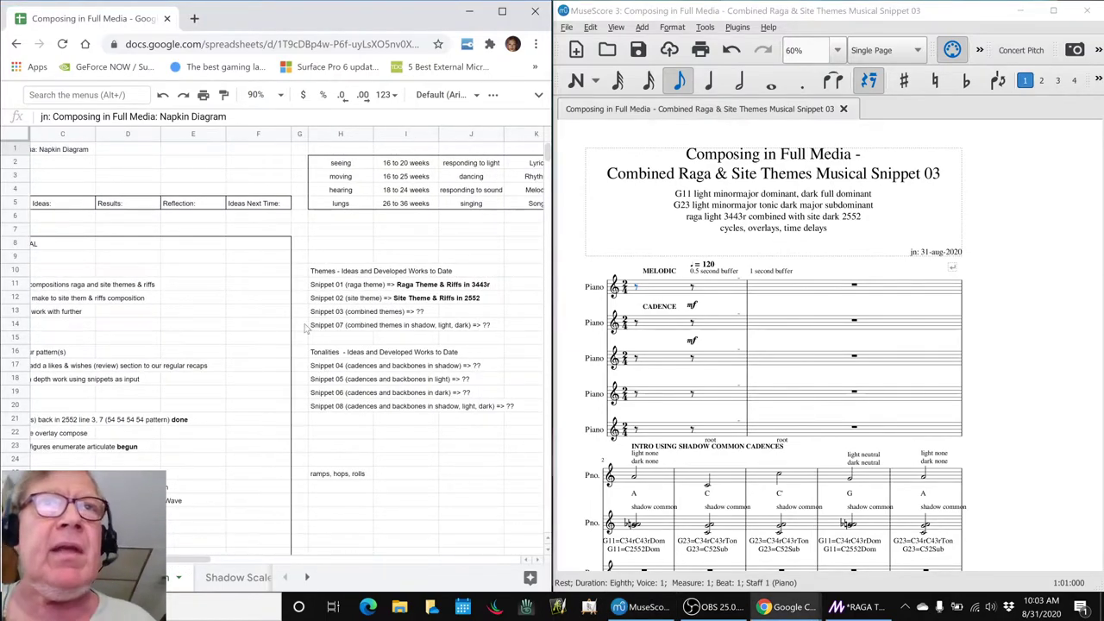
pyautogui.click(326, 286)
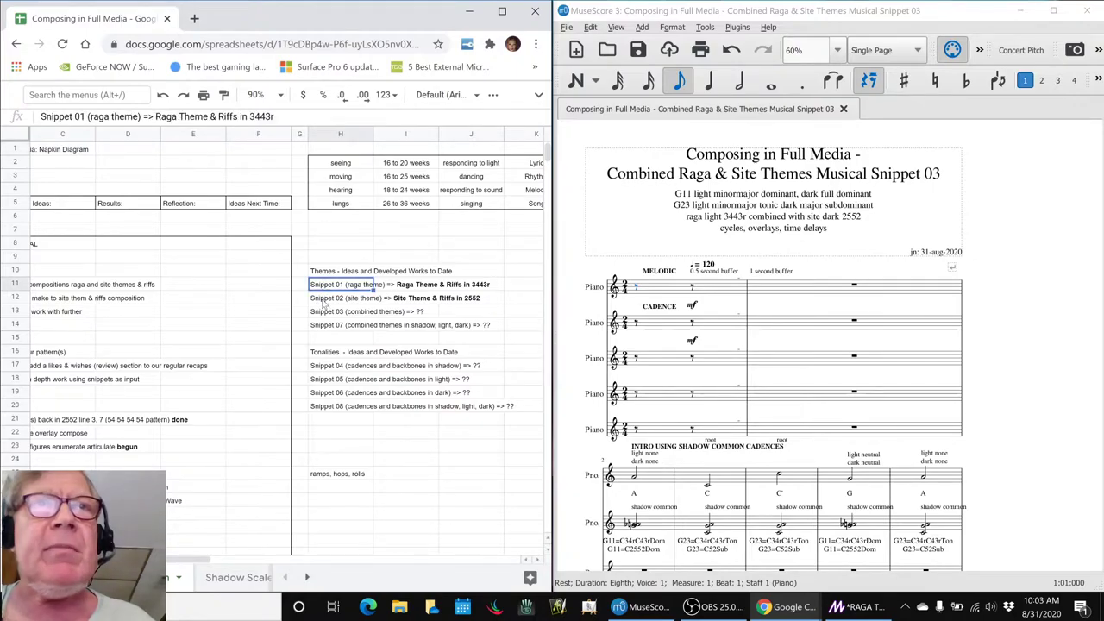
pyautogui.click(325, 299)
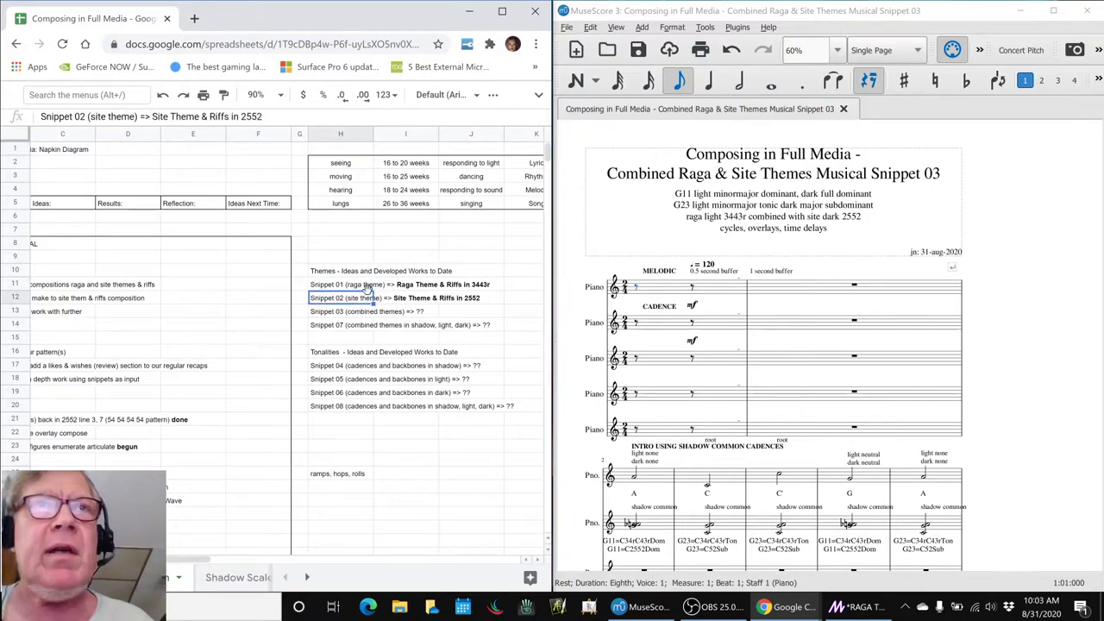
pyautogui.click(342, 315)
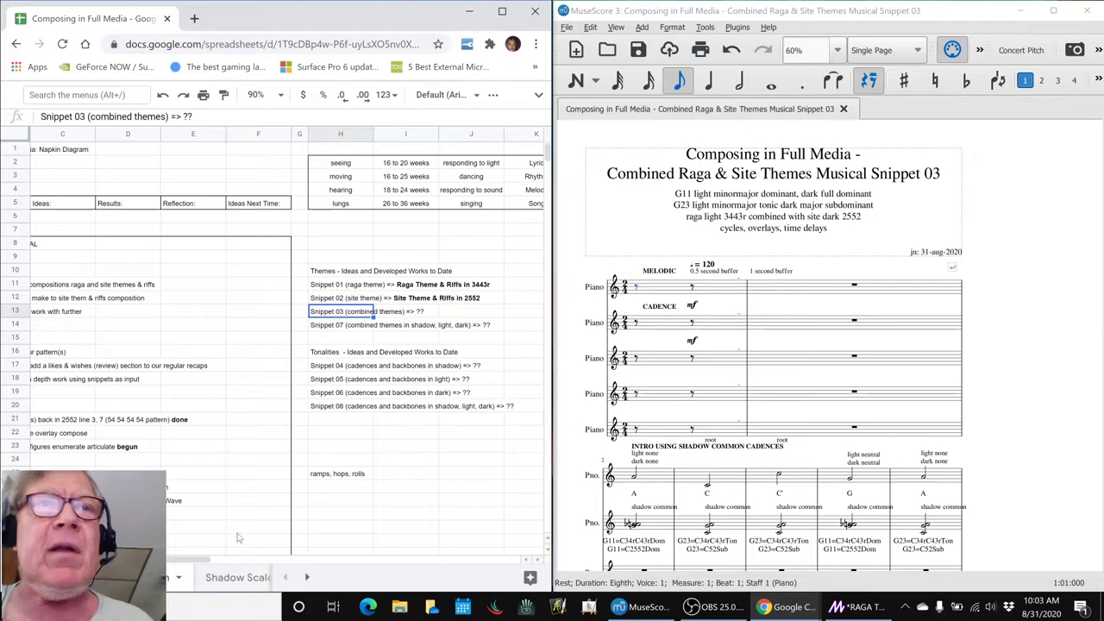
pyautogui.moveTo(203, 559); pyautogui.dragTo(173, 559)
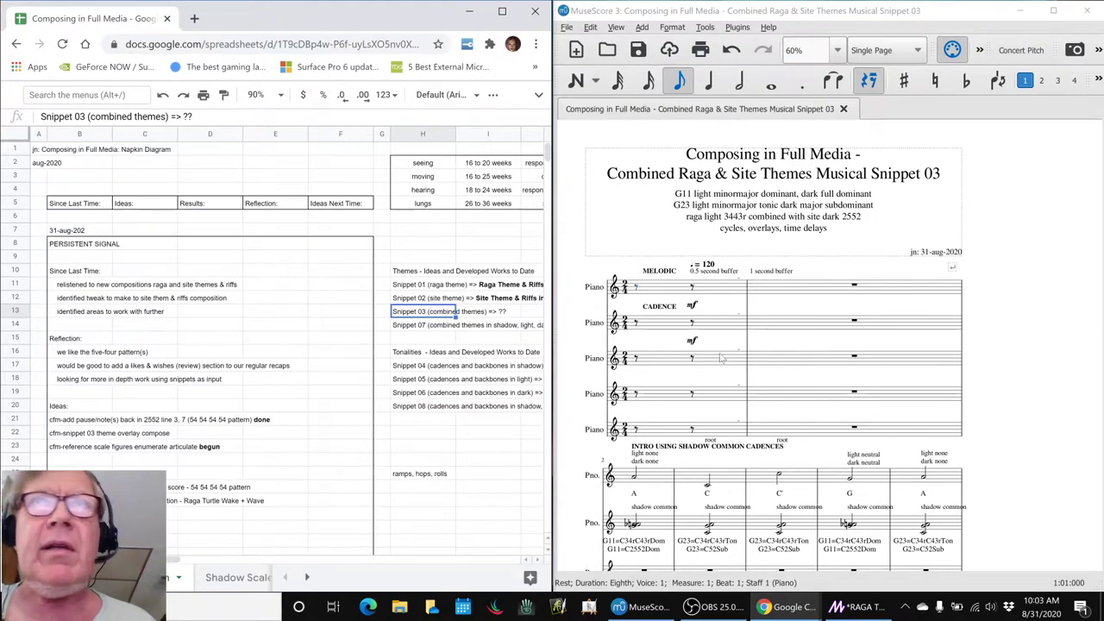
pyautogui.click(1001, 282)
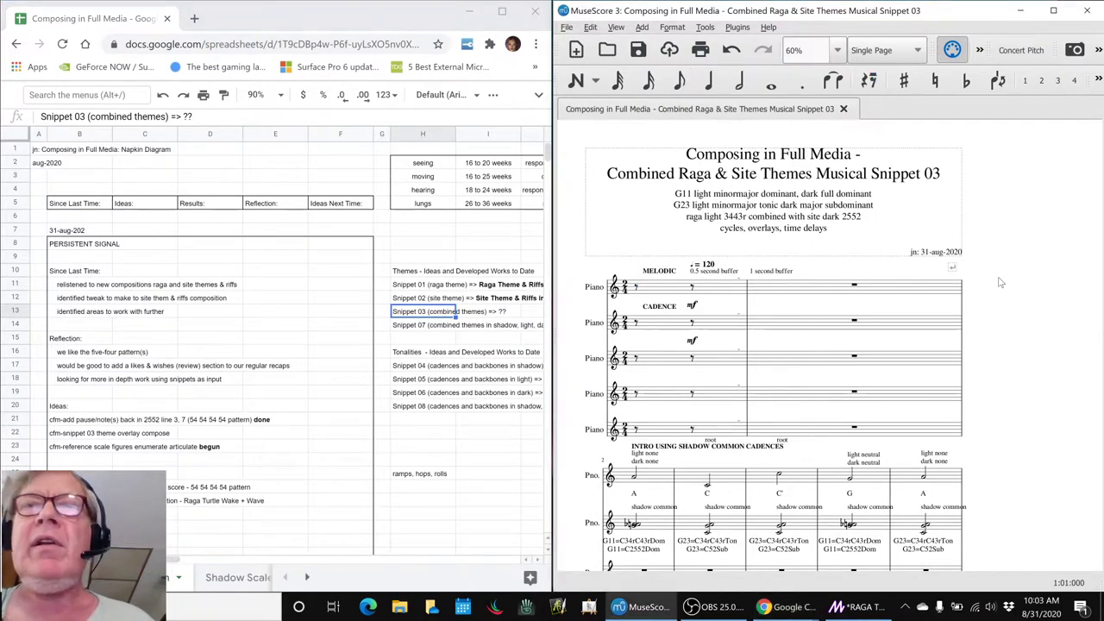
# - Select the Snippet 03 subtitle and scroll down to the Raga Theme Self Overlay systems
pyautogui.scroll(-3, 1022, 280)
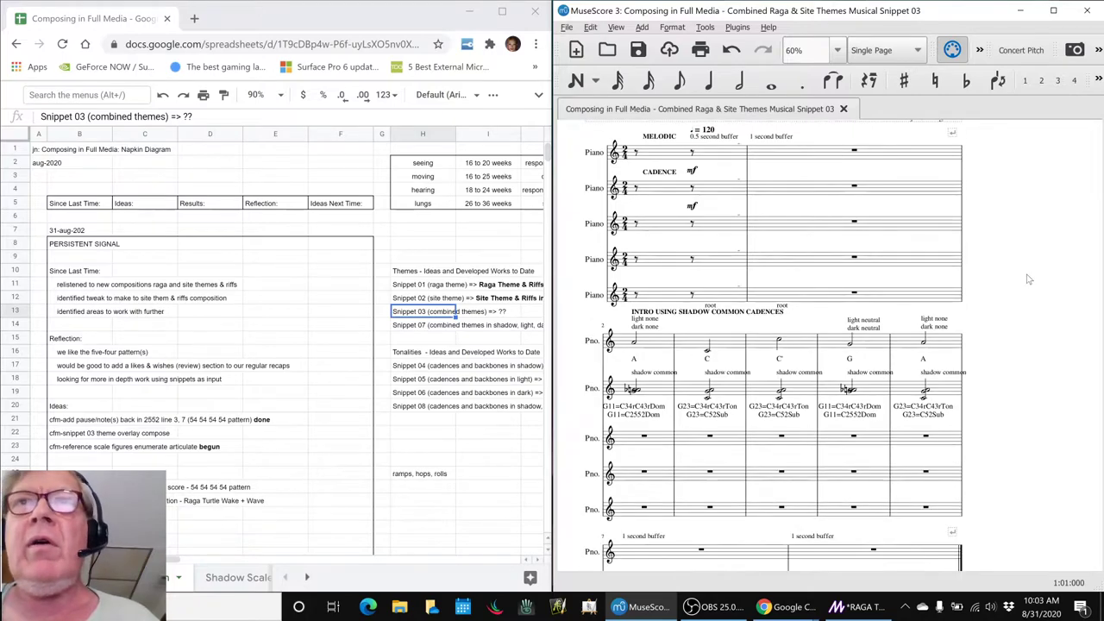
pyautogui.scroll(4, 1029, 278)
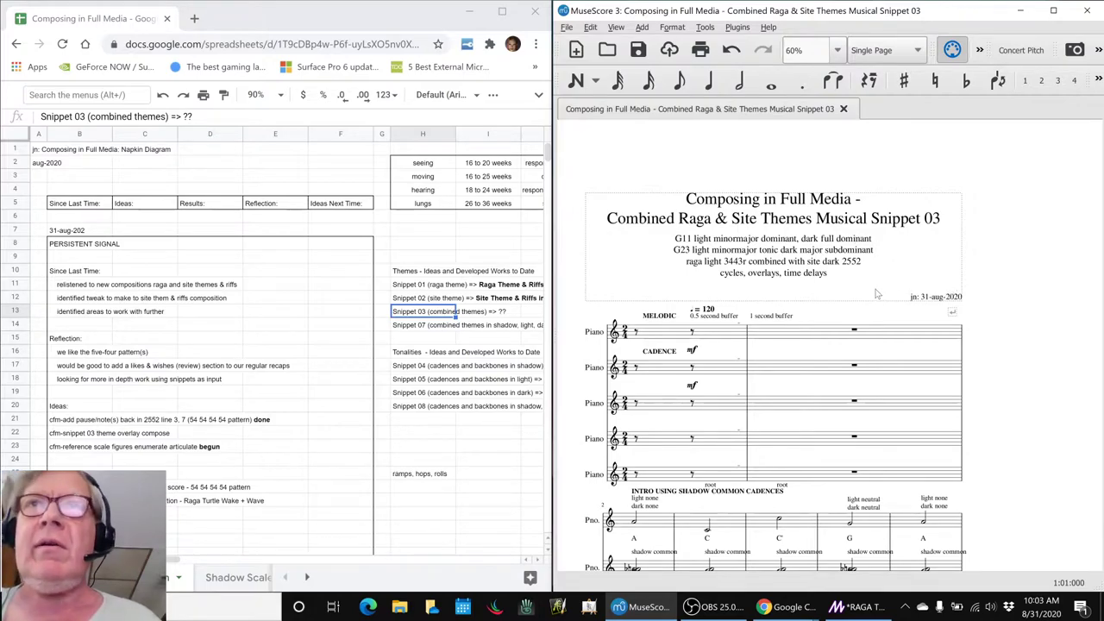
pyautogui.click(740, 268)
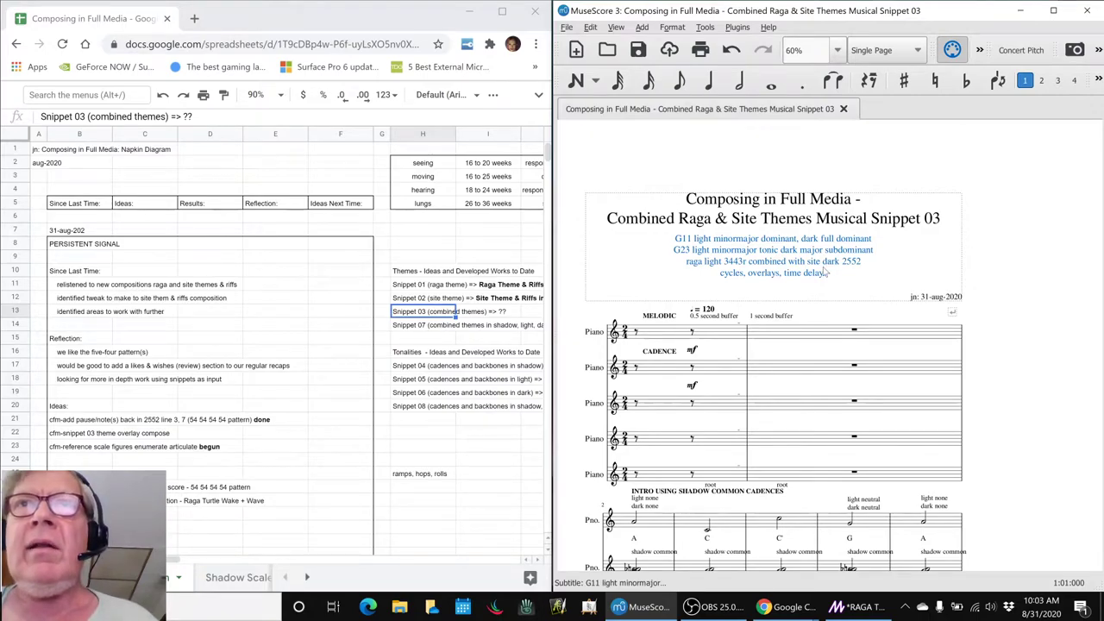
pyautogui.scroll(-8, 828, 271)
pyautogui.scroll(1, 823, 273)
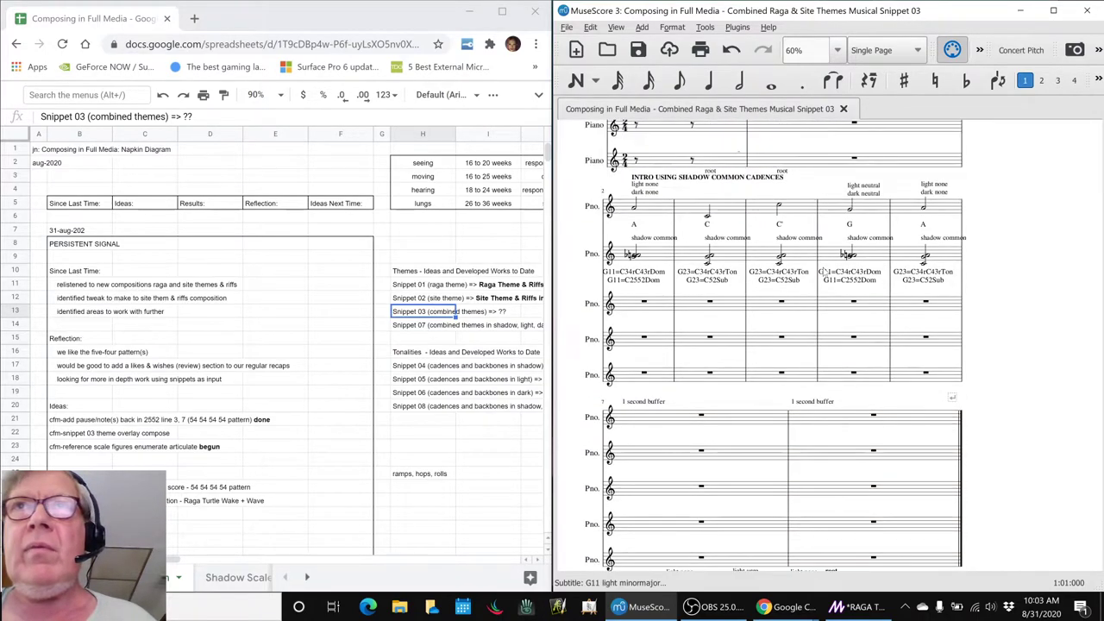
pyautogui.scroll(-9, 1068, 304)
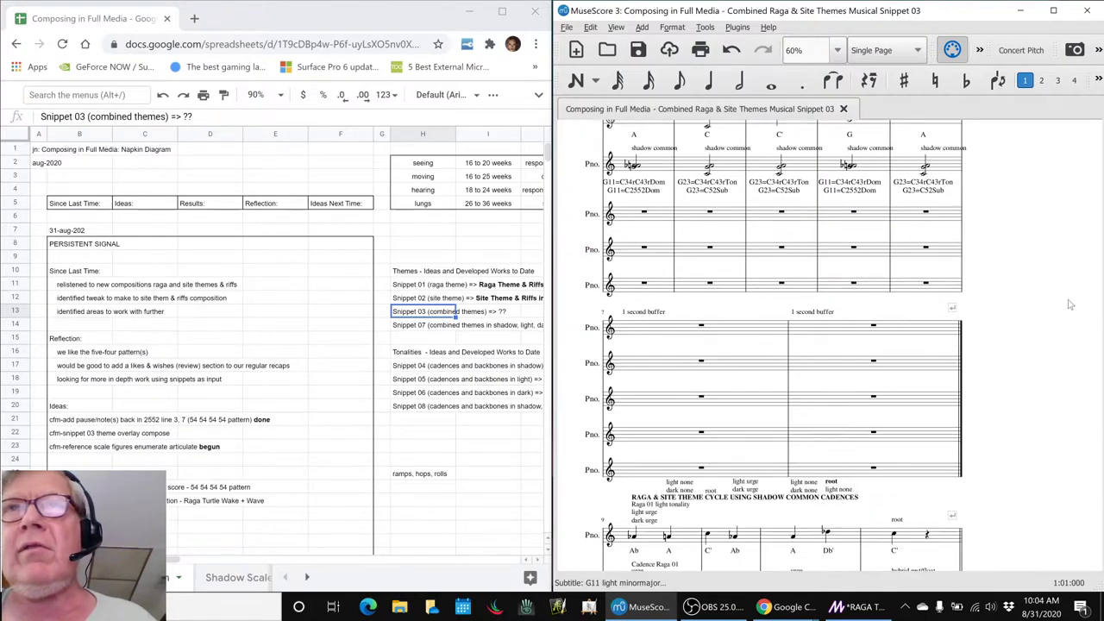
pyautogui.scroll(-4, 1068, 304)
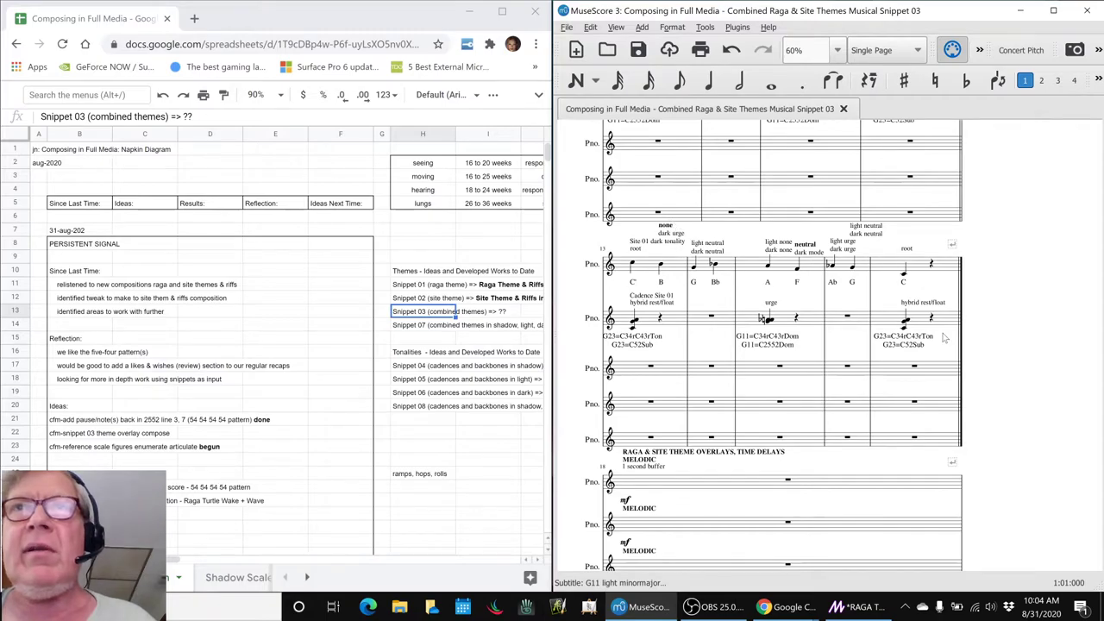
pyautogui.scroll(-12, 947, 338)
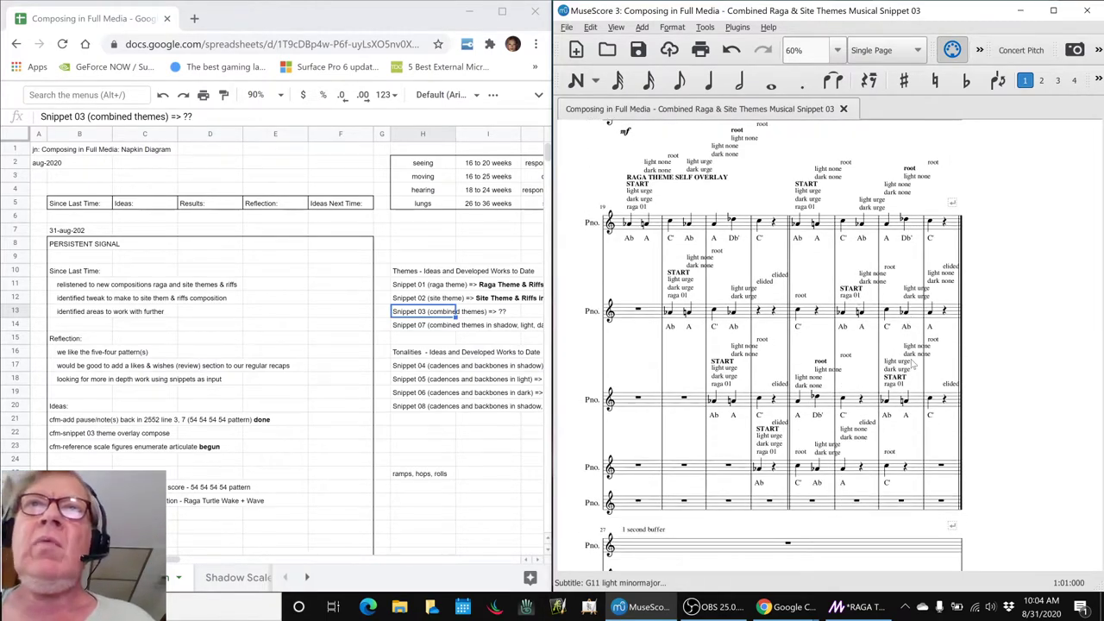
pyautogui.scroll(-1, 914, 366)
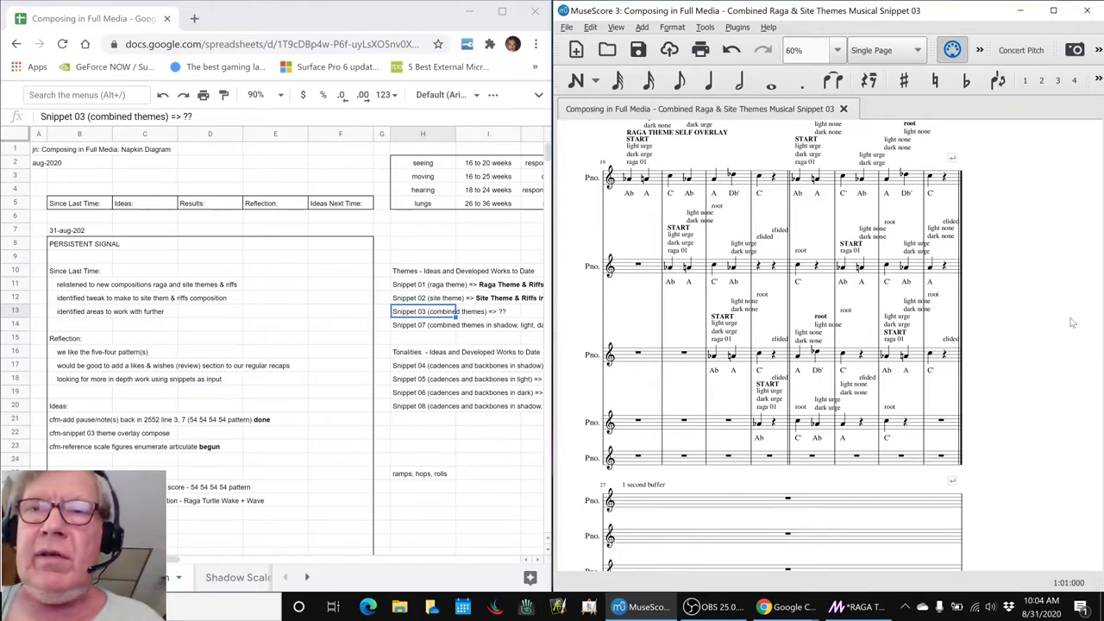
# - Jump to the first rest with Ctrl+Home and play Snippet 03 from the beginning
pyautogui.hotkey('ctrl', 'Home')
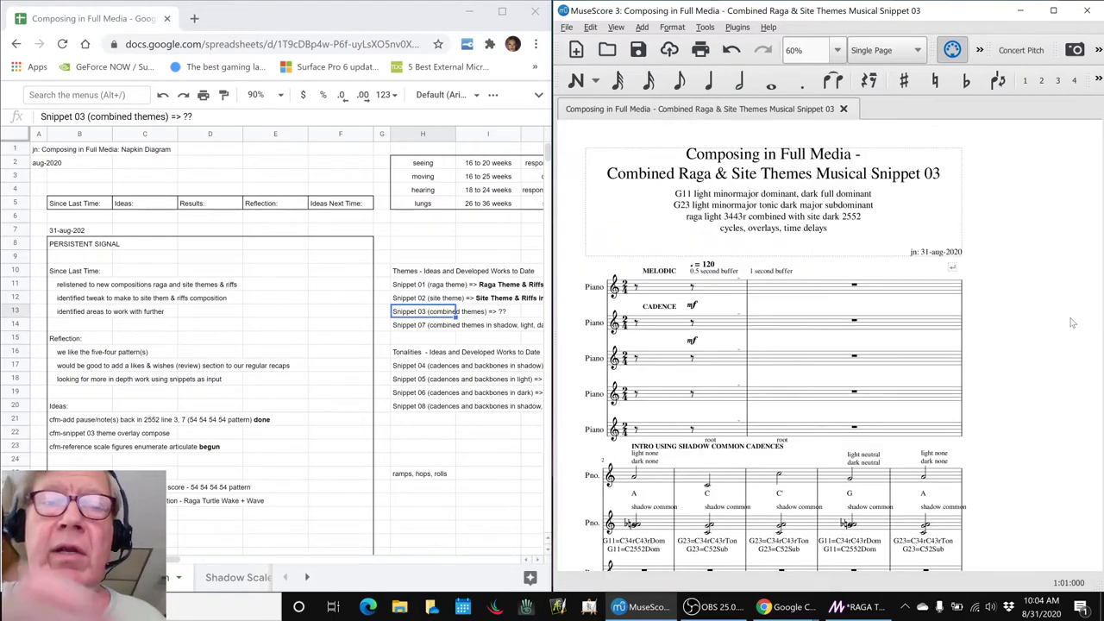
pyautogui.hotkey('ctrl', 'Home')
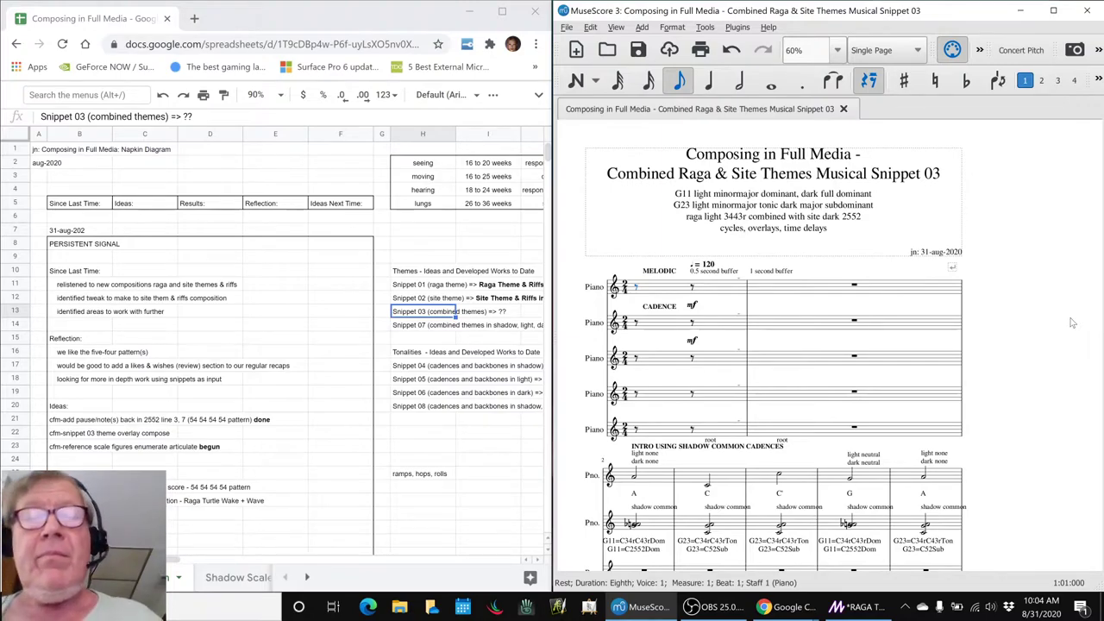
pyautogui.press('space')
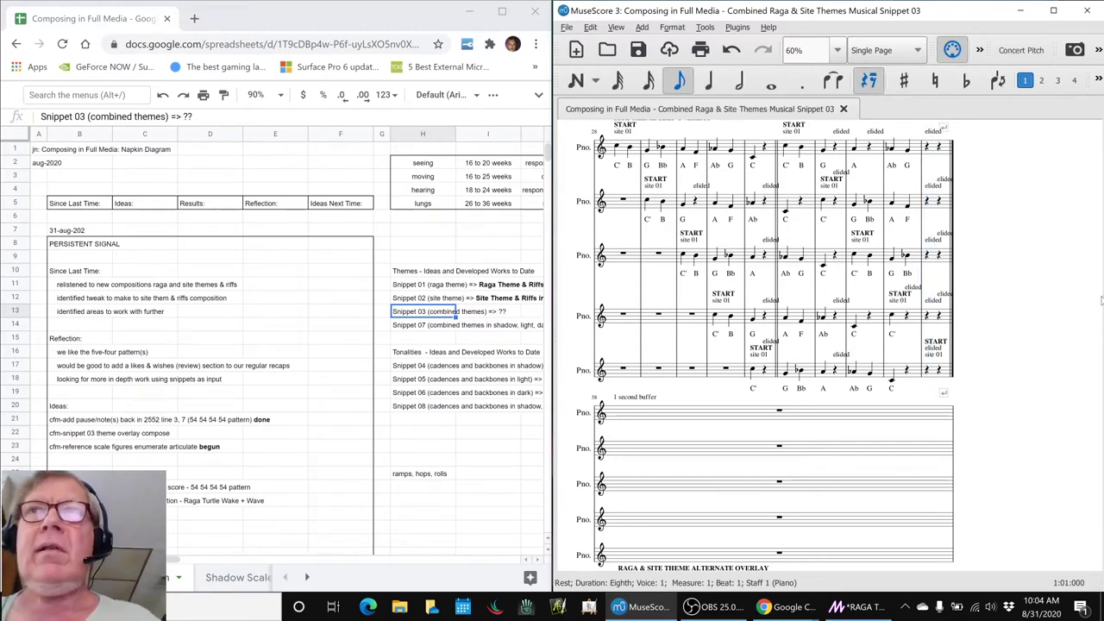
# - Play the alternate overlay passage from measure 40, stop it, and scroll back up
pyautogui.scroll(-3, 1072, 255)
pyautogui.scroll(-1, 1073, 254)
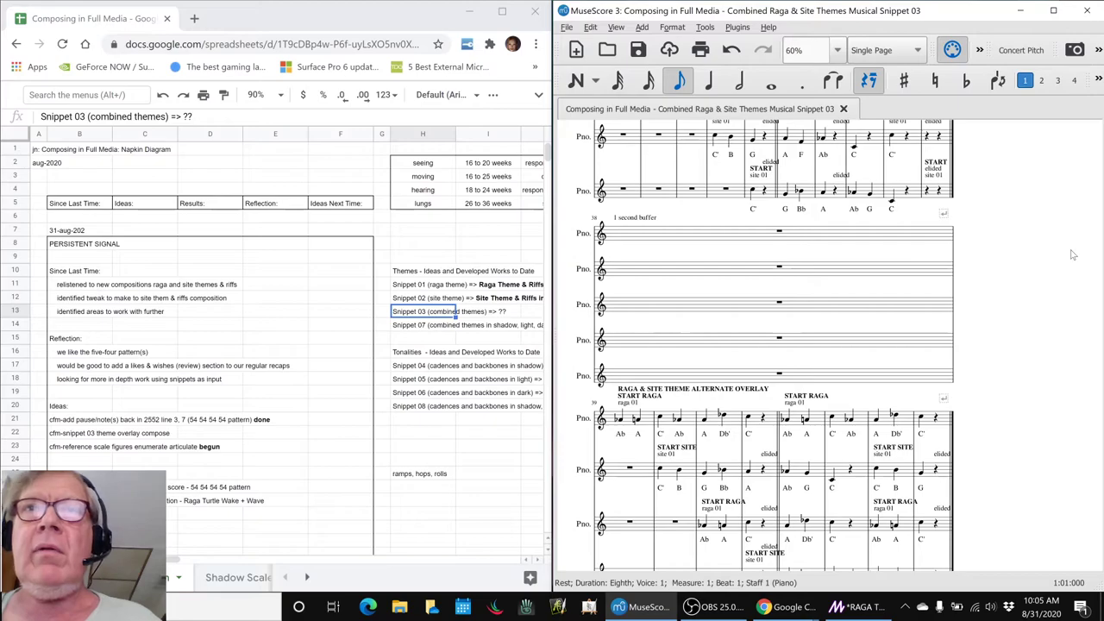
pyautogui.scroll(-3, 1072, 255)
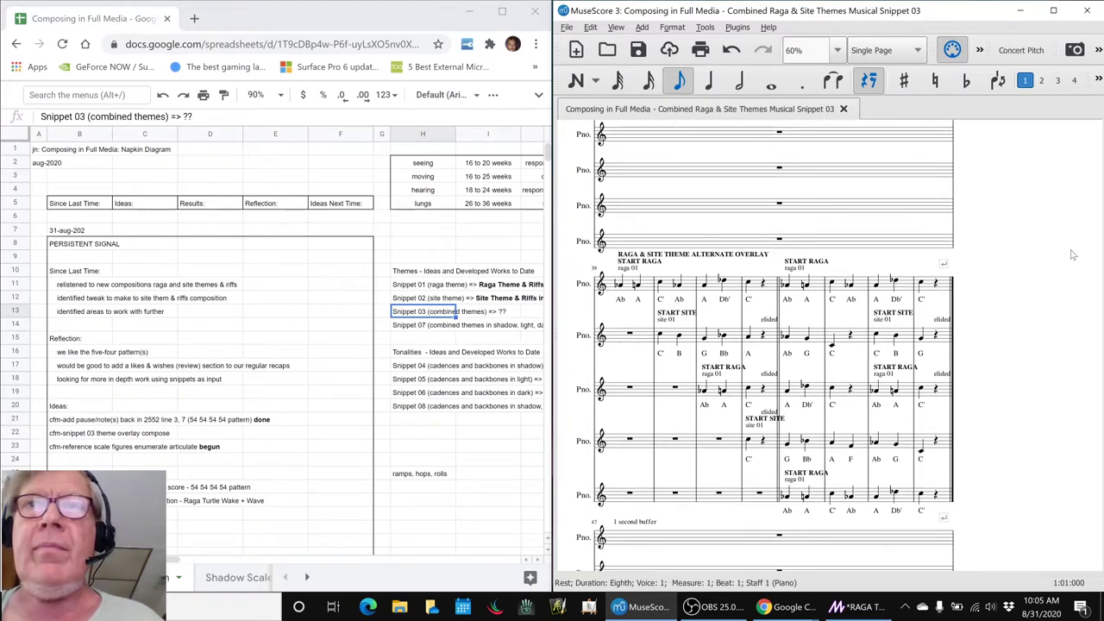
pyautogui.click(649, 343)
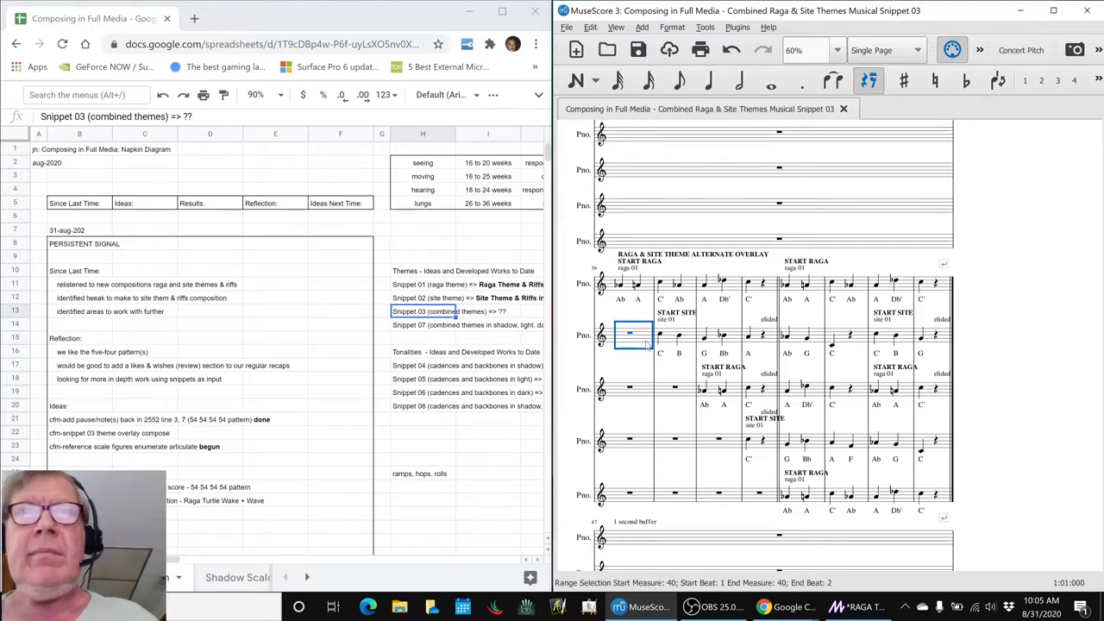
pyautogui.click(593, 375)
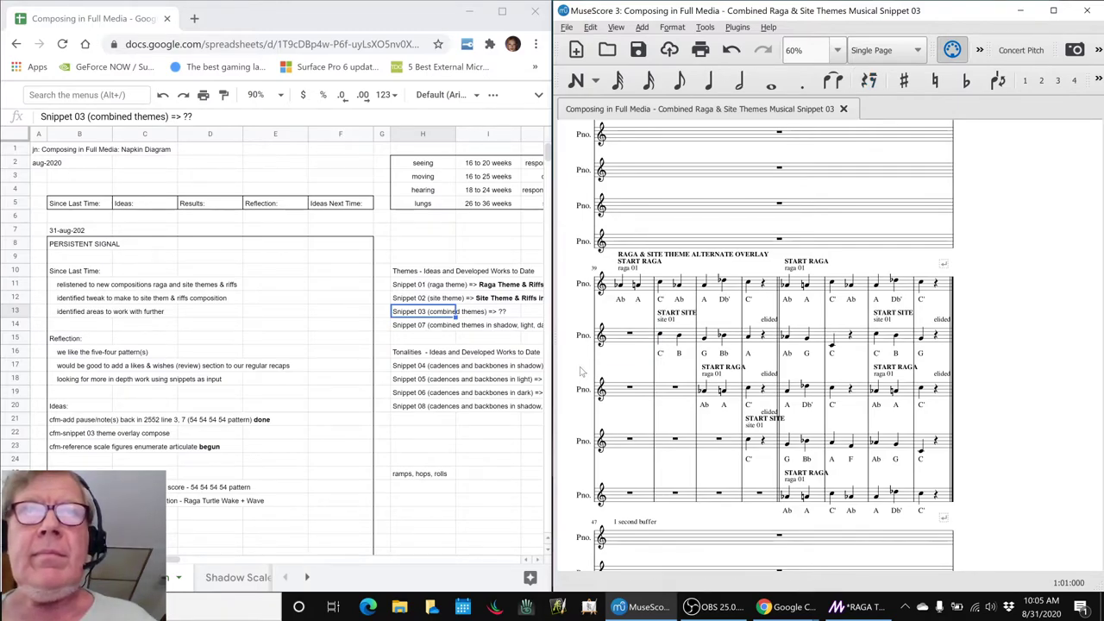
pyautogui.press('space')
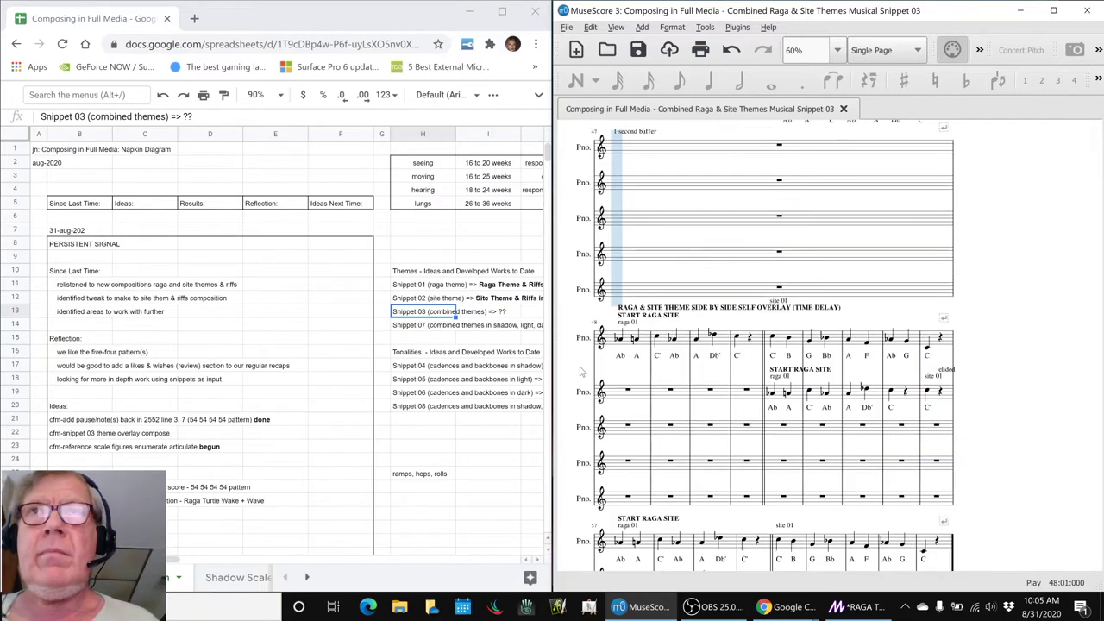
pyautogui.press('space')
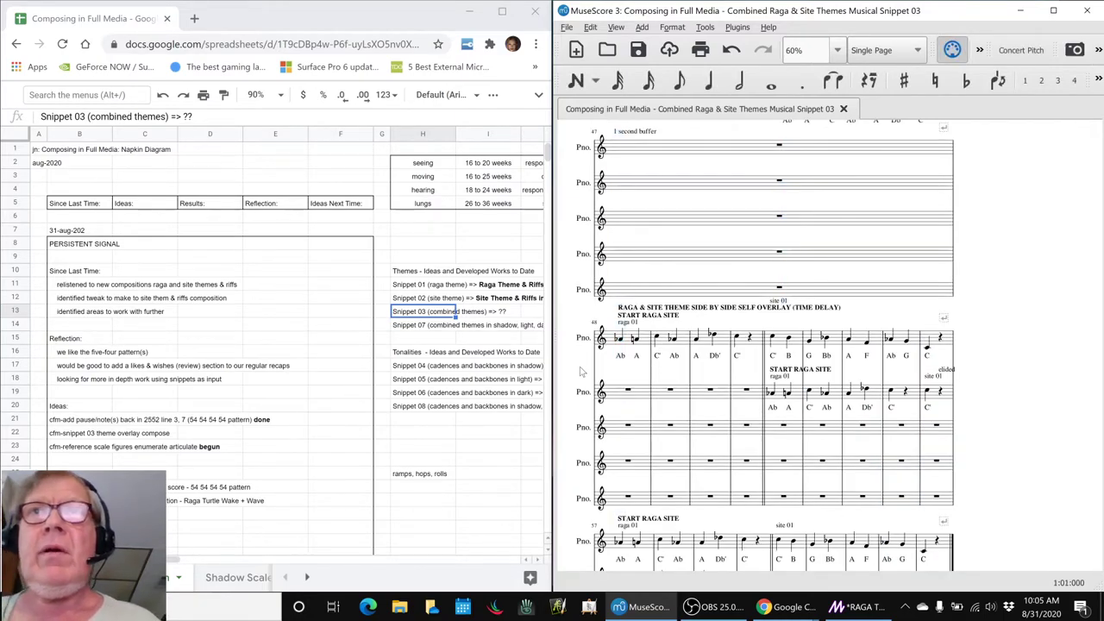
pyautogui.scroll(4, 976, 265)
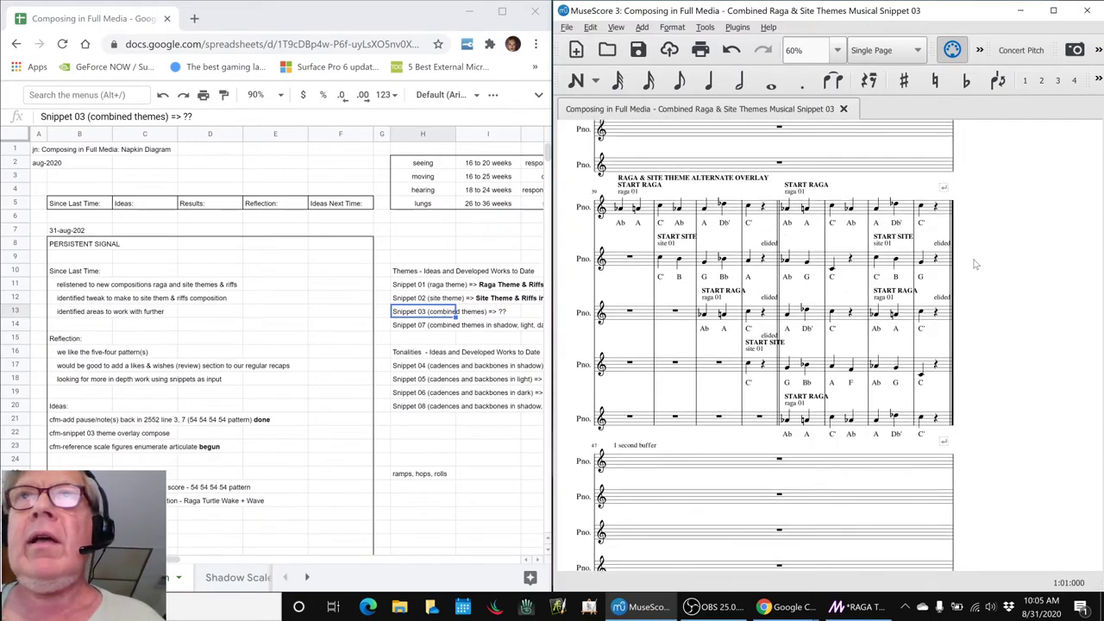
pyautogui.scroll(5, 977, 265)
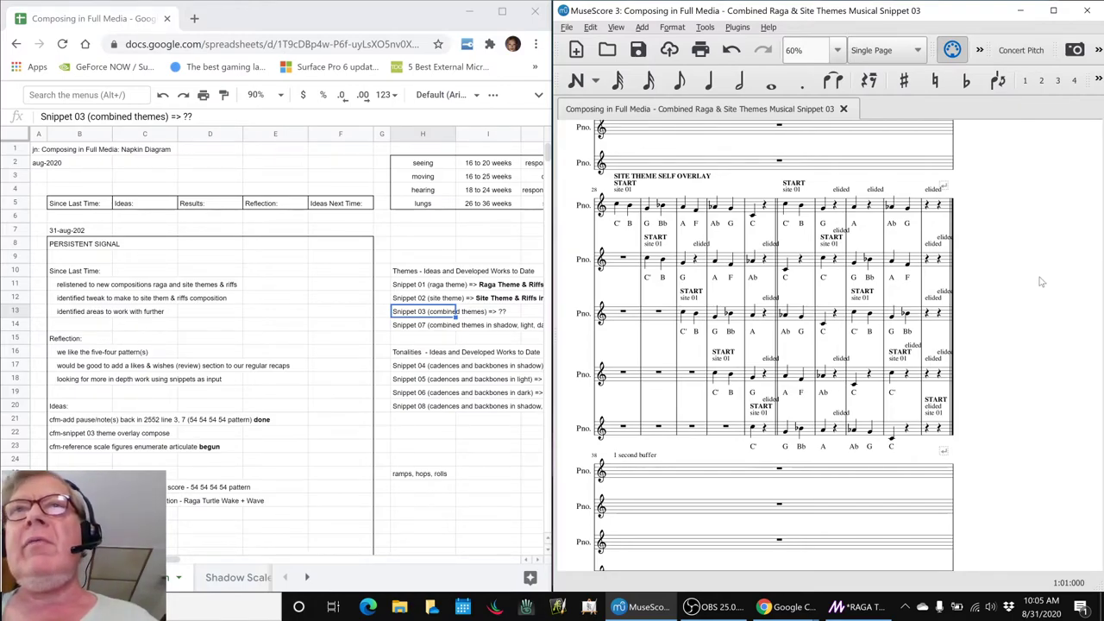
pyautogui.scroll(-3, 183, 364)
# - Read the Ideas Next Time notes in B31 and B32, then switch to the Scale Figures spreadsheet
pyautogui.scroll(-3, 183, 364)
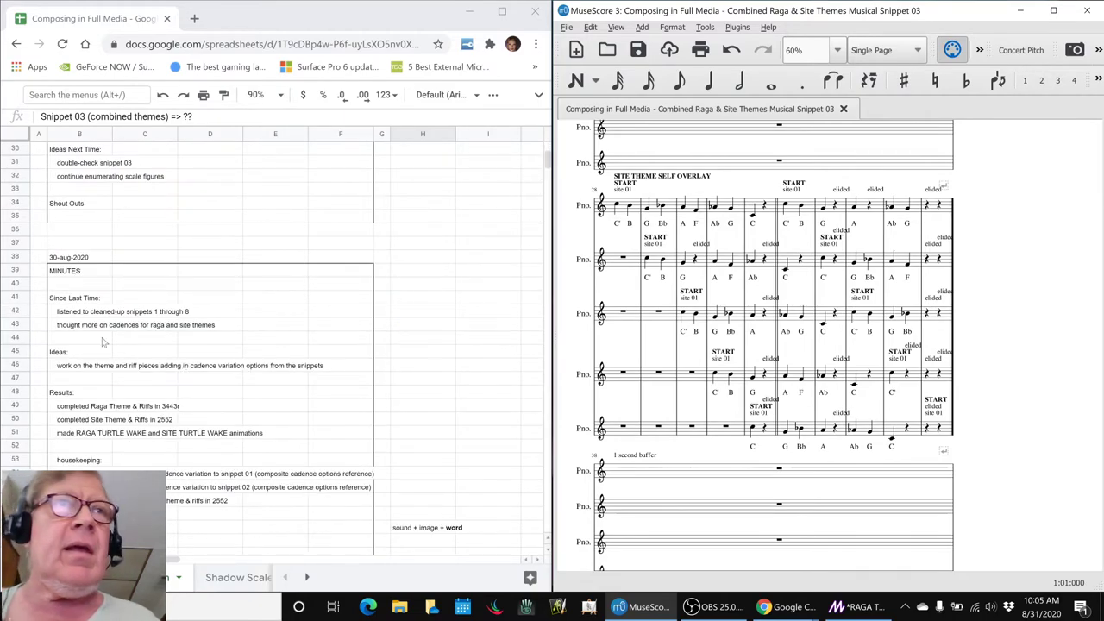
pyautogui.scroll(3, 102, 342)
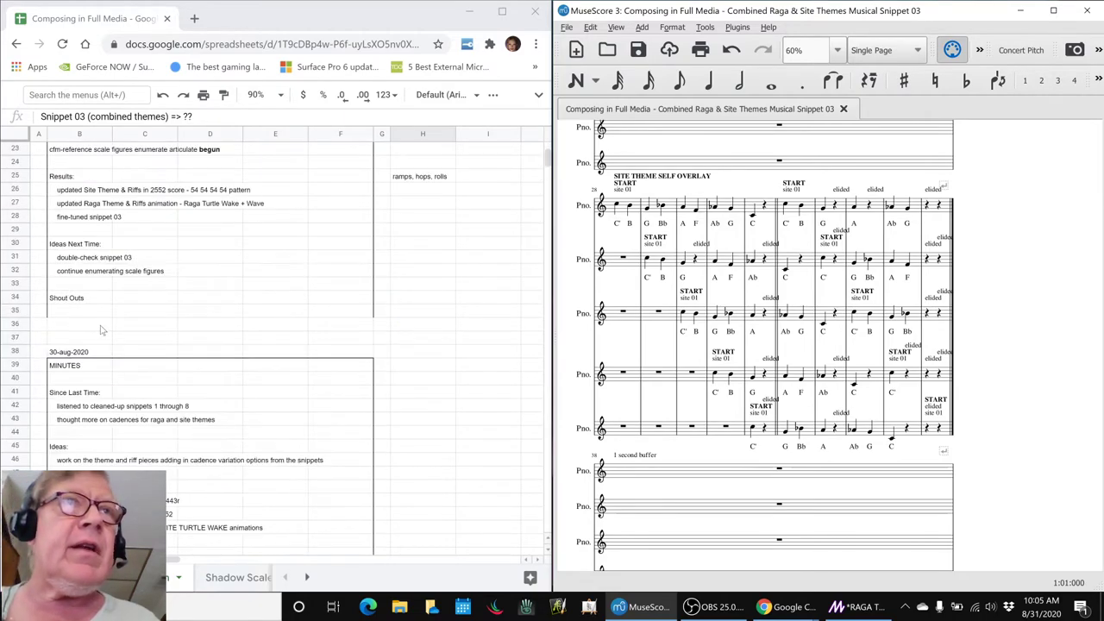
pyautogui.click(90, 259)
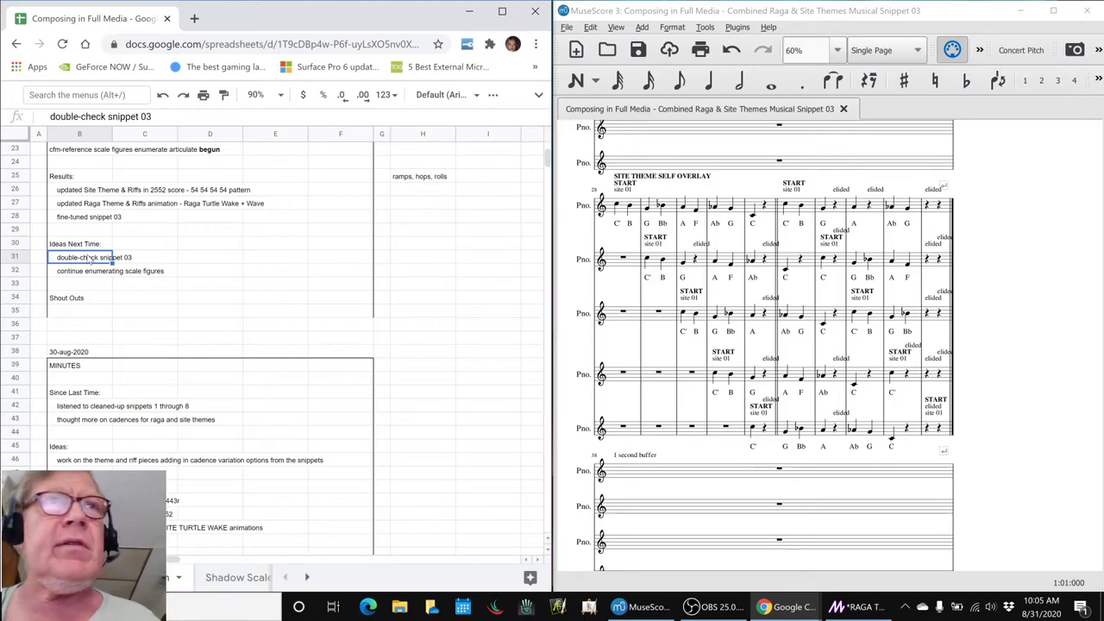
pyautogui.click(81, 275)
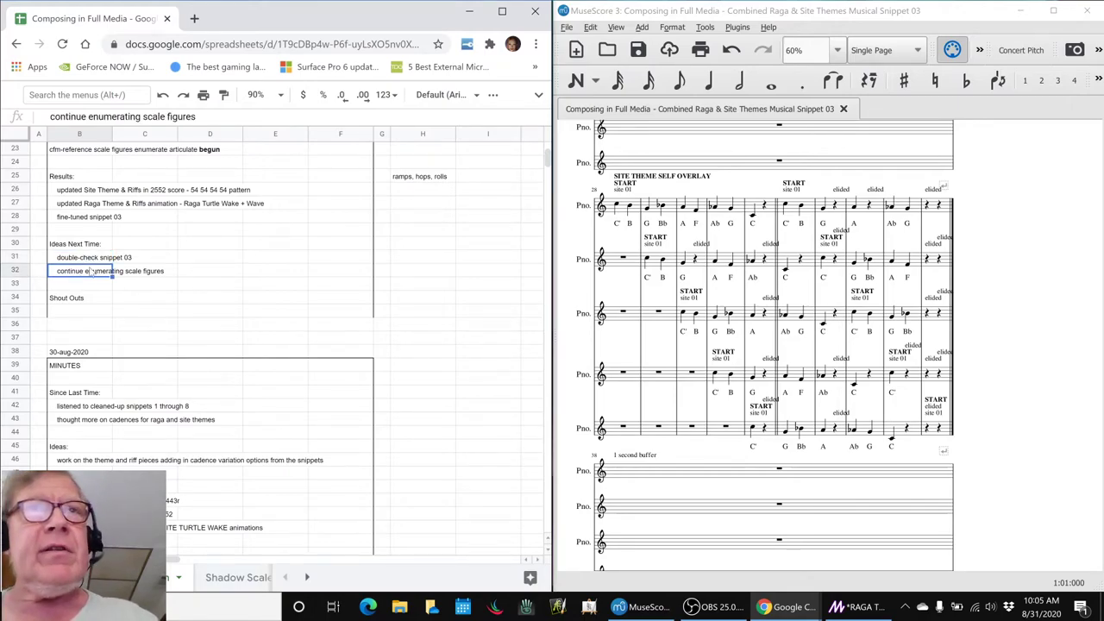
pyautogui.hotkey('alt', 'Tab')
pyautogui.hotkey('alt', 'Tab')
pyautogui.hotkey('alt', 'Tab')
pyautogui.hotkey('alt', 'Tab')
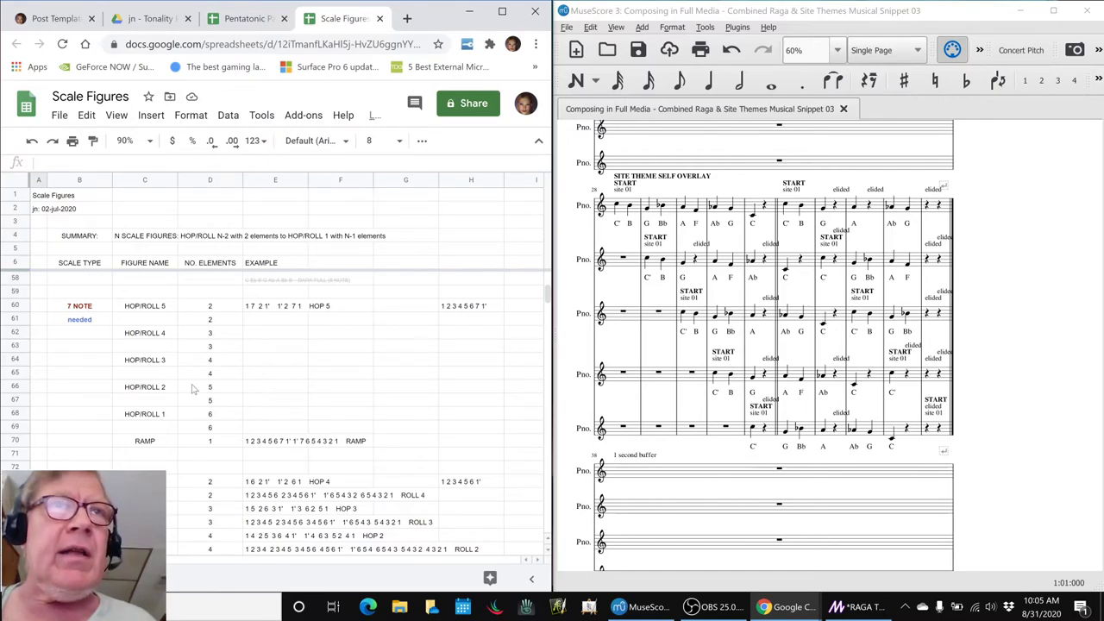
pyautogui.scroll(-5, 197, 390)
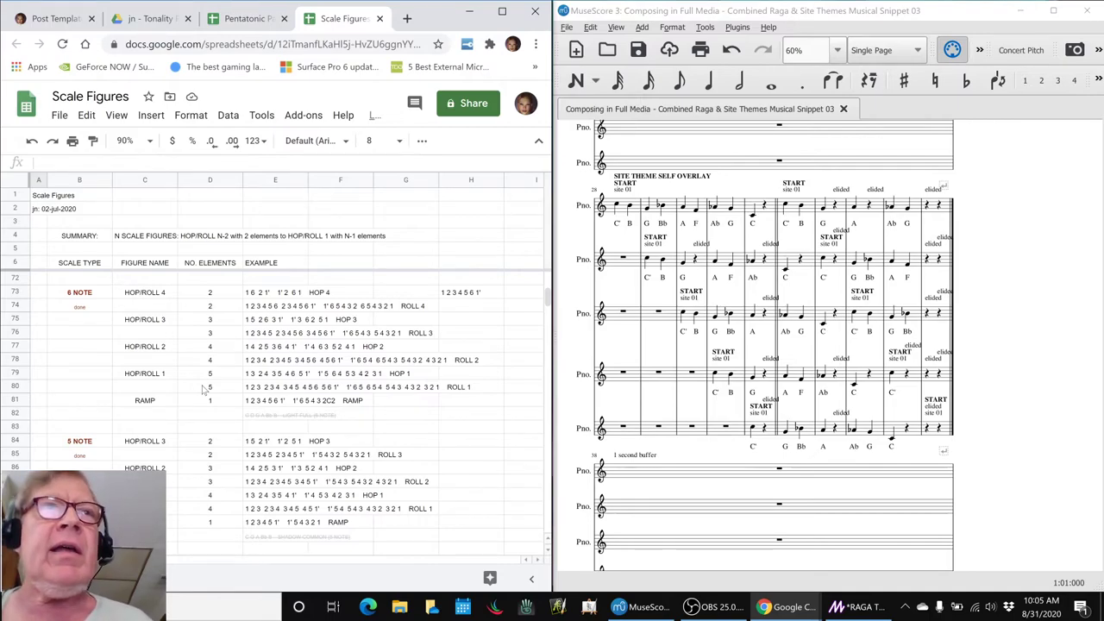
pyautogui.scroll(-3, 205, 390)
pyautogui.hotkey('alt', 'Tab')
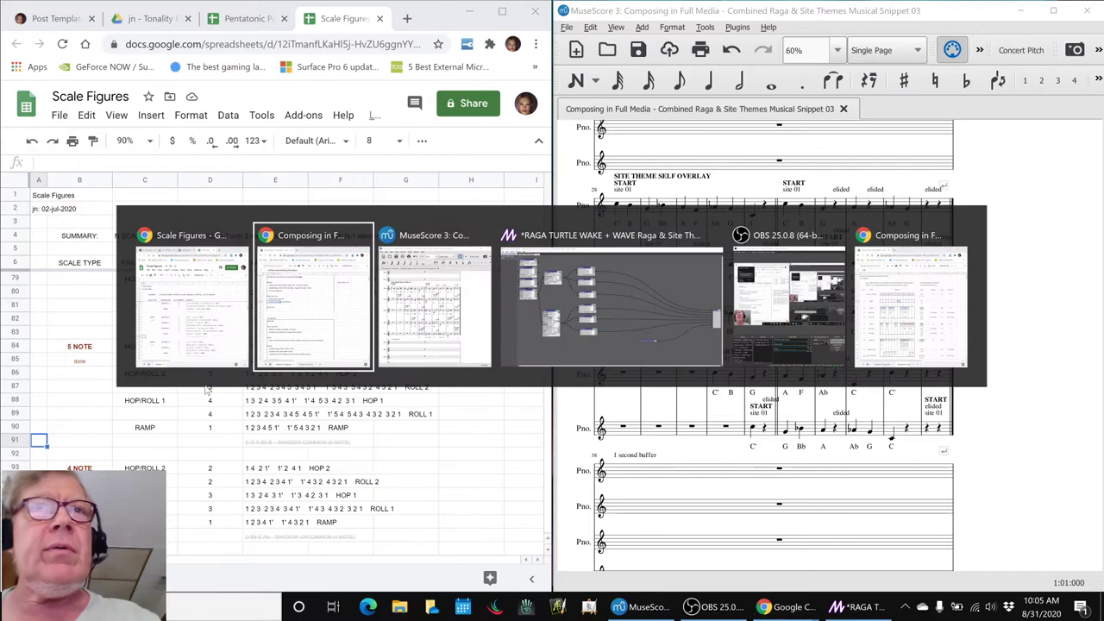
pyautogui.hotkey('alt', 'Tab')
pyautogui.hotkey('alt', 'Tab')
pyautogui.hotkey('alt', 'Tab')
pyautogui.hotkey('alt', 'Tab')
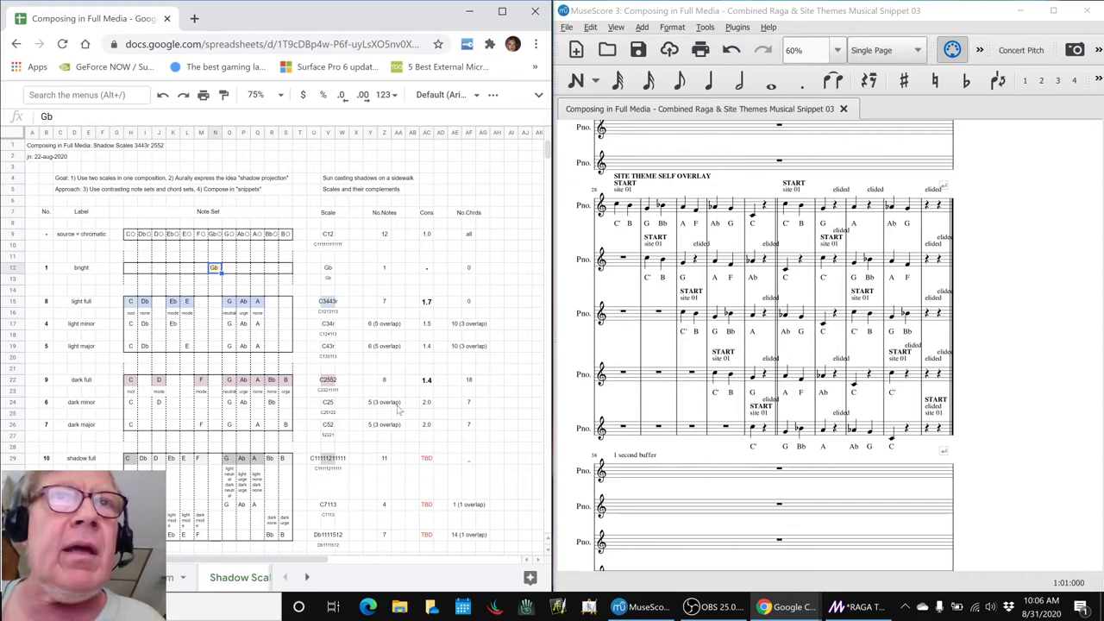
pyautogui.click(384, 462)
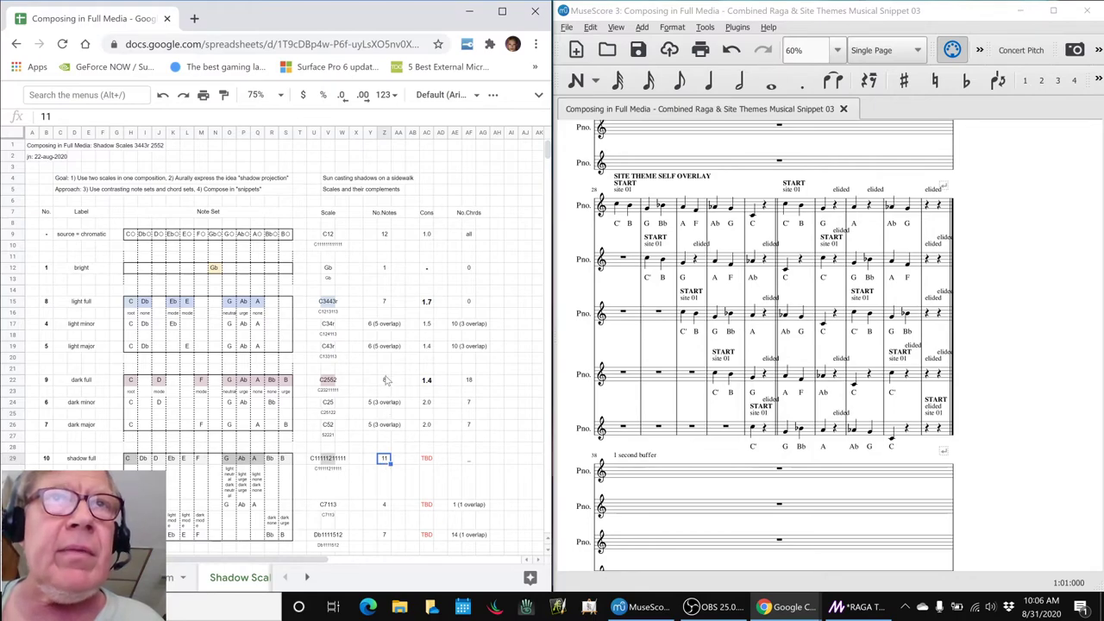
pyautogui.click(384, 539)
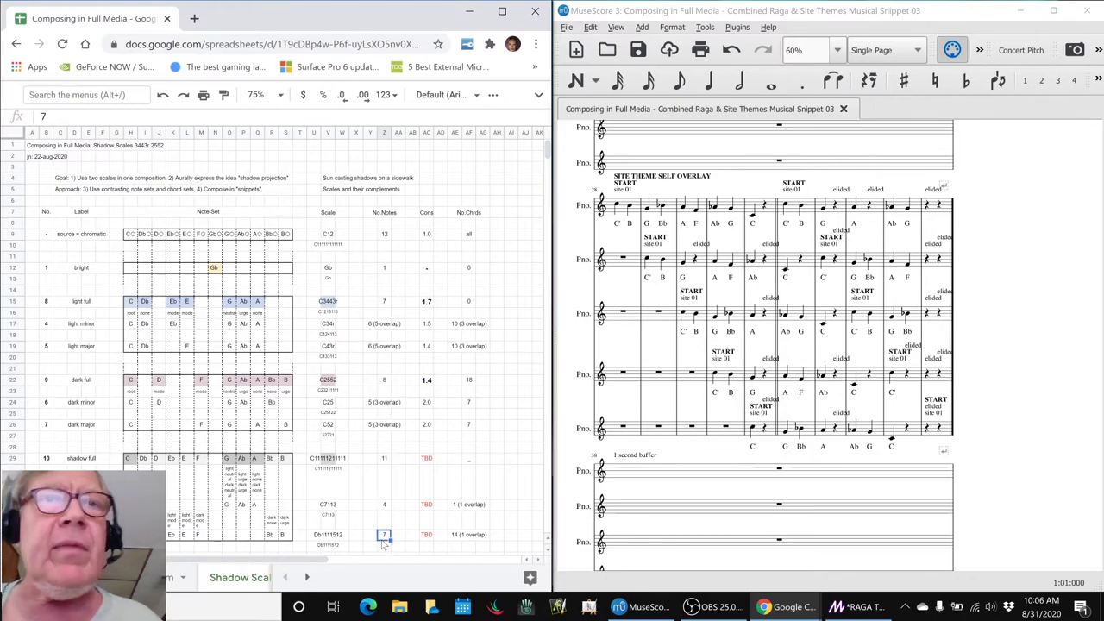
pyautogui.hotkey('alt', 'Tab')
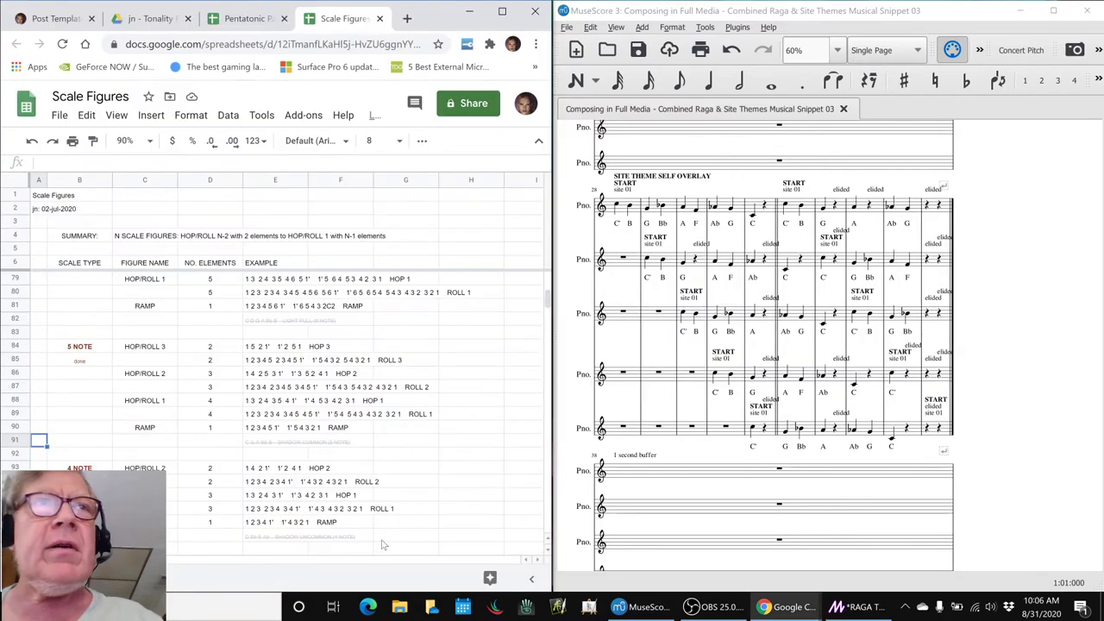
# - Review the 7 NOTE block and its RAMP example, then return to the Composing in Full Media notes
pyautogui.scroll(10, 230, 416)
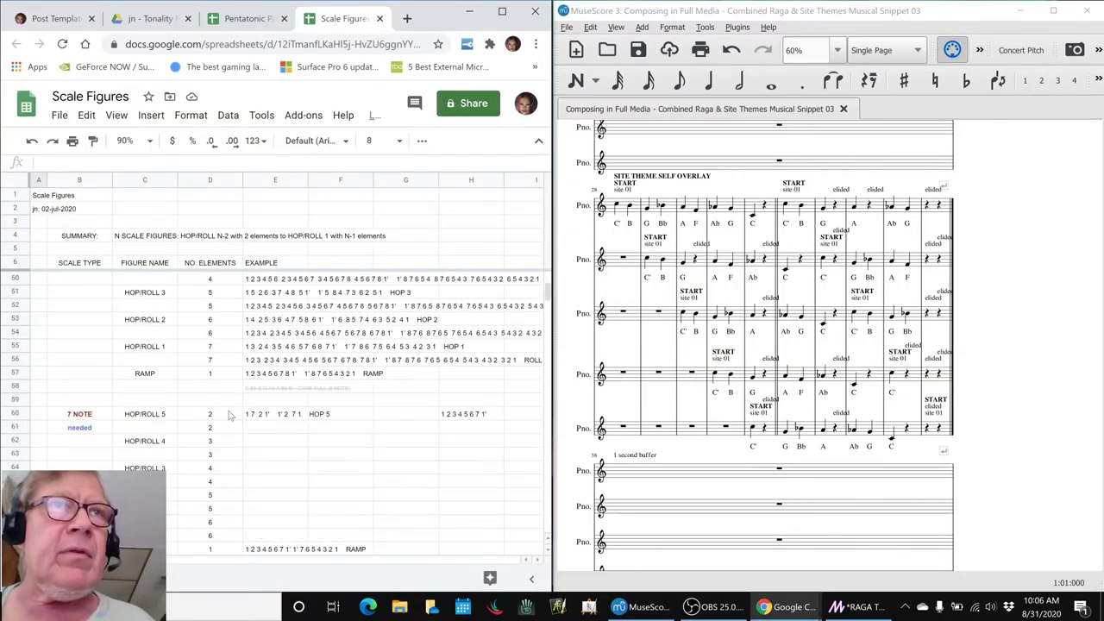
pyautogui.click(102, 417)
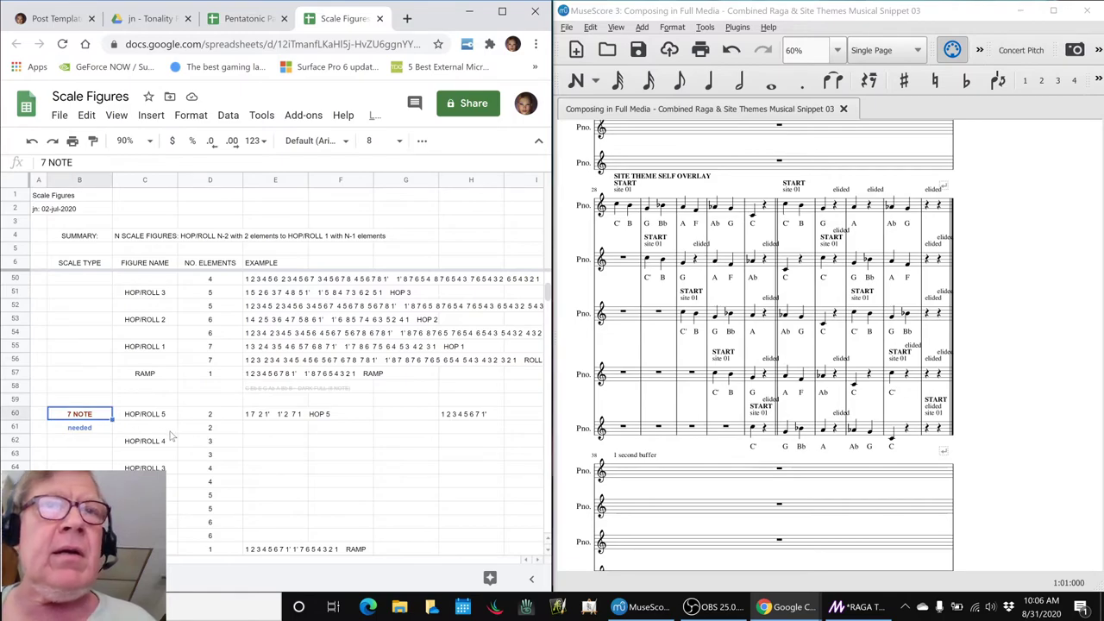
pyautogui.click(264, 549)
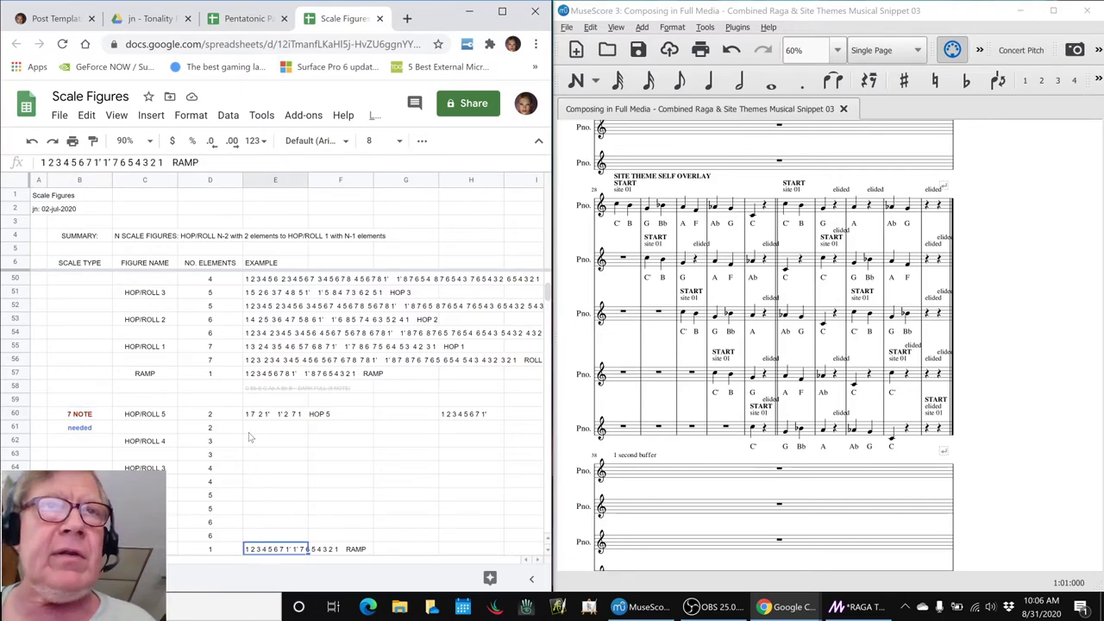
pyautogui.scroll(15, 250, 437)
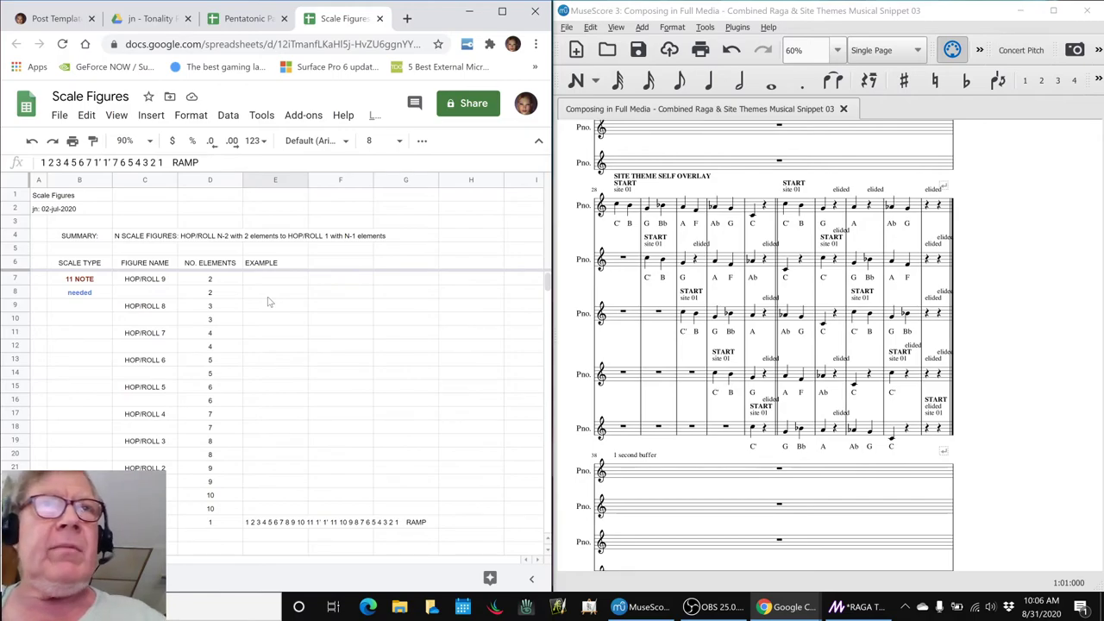
pyautogui.hotkey('alt', 'Tab')
pyautogui.hotkey('alt', 'Tab')
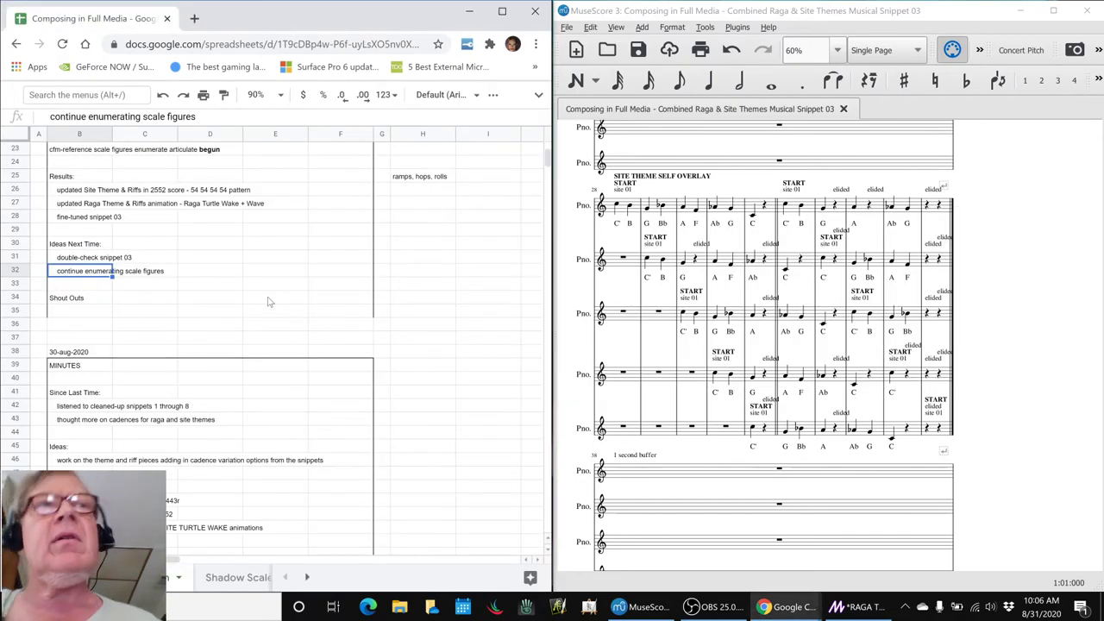
# - Select empty cell E34 and switch to the OBS Studio window
pyautogui.click(269, 299)
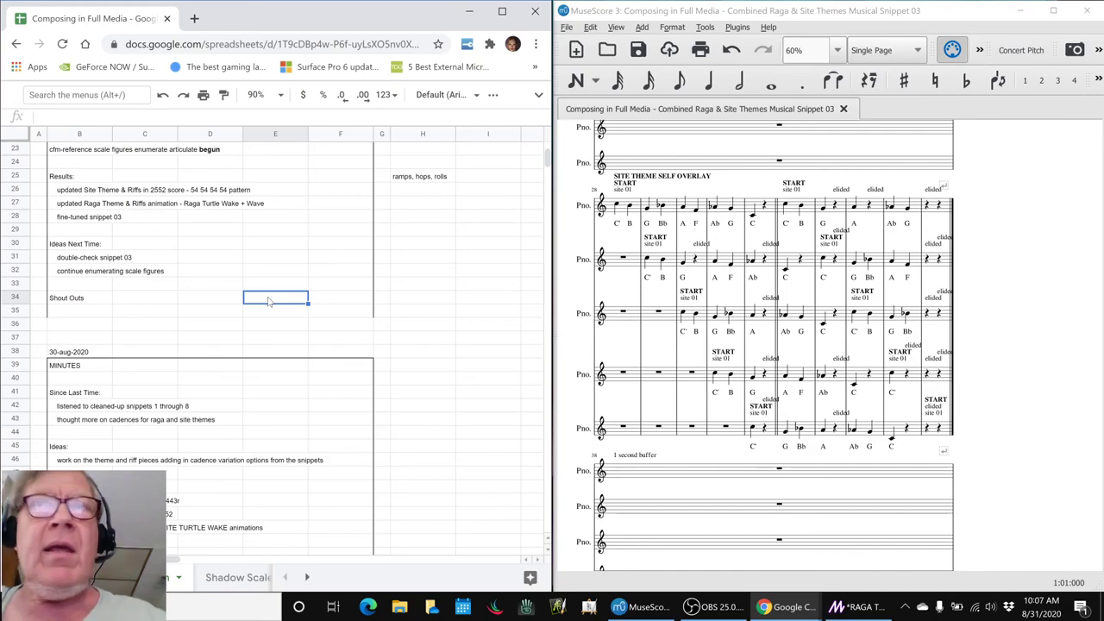
pyautogui.hotkey('alt', 'Tab')
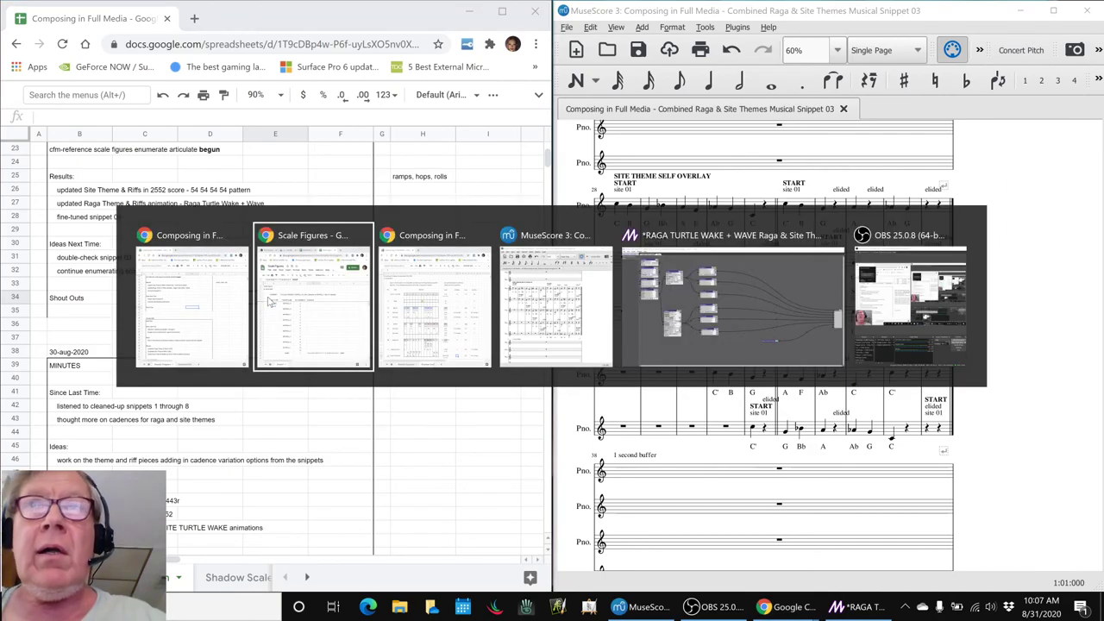
pyautogui.hotkey('alt', 'Tab')
pyautogui.hotkey('alt', 'Tab')
pyautogui.hotkey('alt', 'Tab')
pyautogui.hotkey('alt', 'Tab')
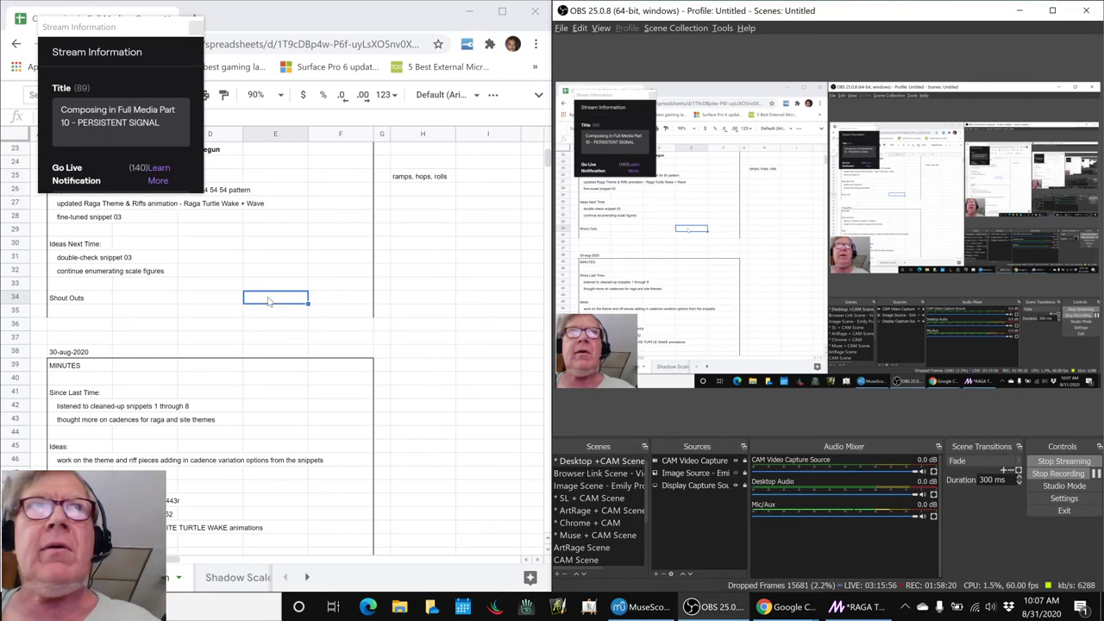